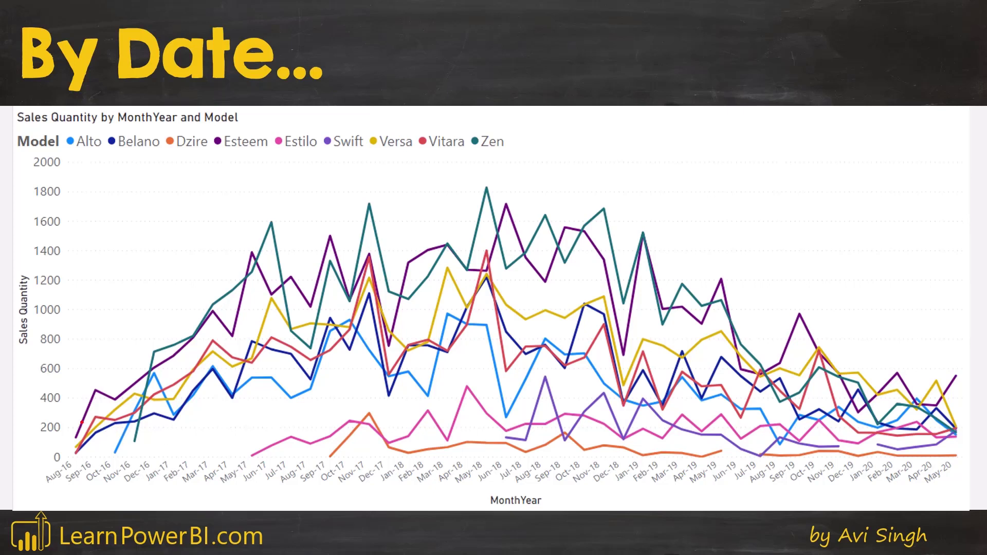
# Mark the model launch months on the axis, then play and stop the monthly animation.
pyautogui.moveTo(81, 421)
pyautogui.mouseDown()
pyautogui.moveTo(108, 454)
pyautogui.moveTo(72, 430)
pyautogui.mouseUp()
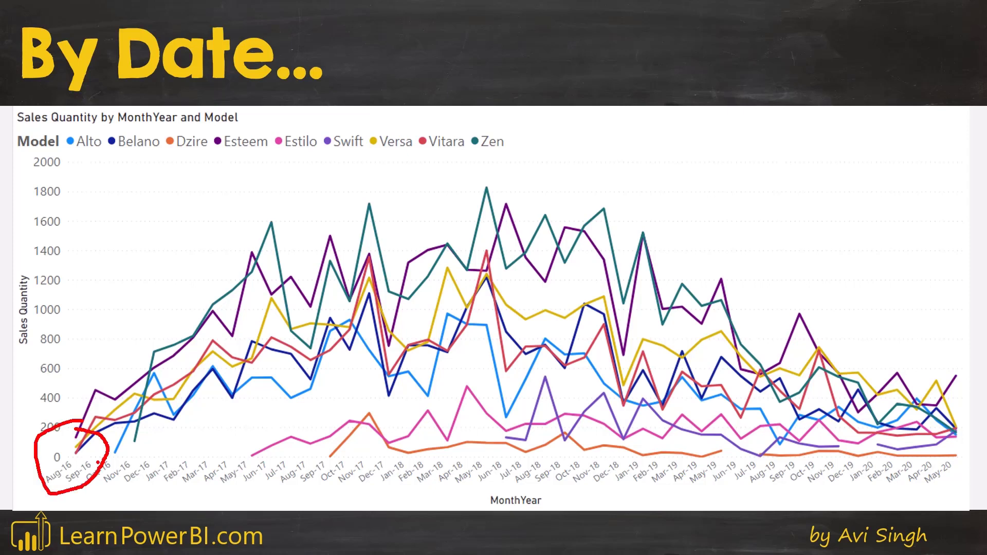
pyautogui.moveTo(255, 440)
pyautogui.mouseDown()
pyautogui.moveTo(232, 456)
pyautogui.moveTo(247, 453)
pyautogui.mouseUp()
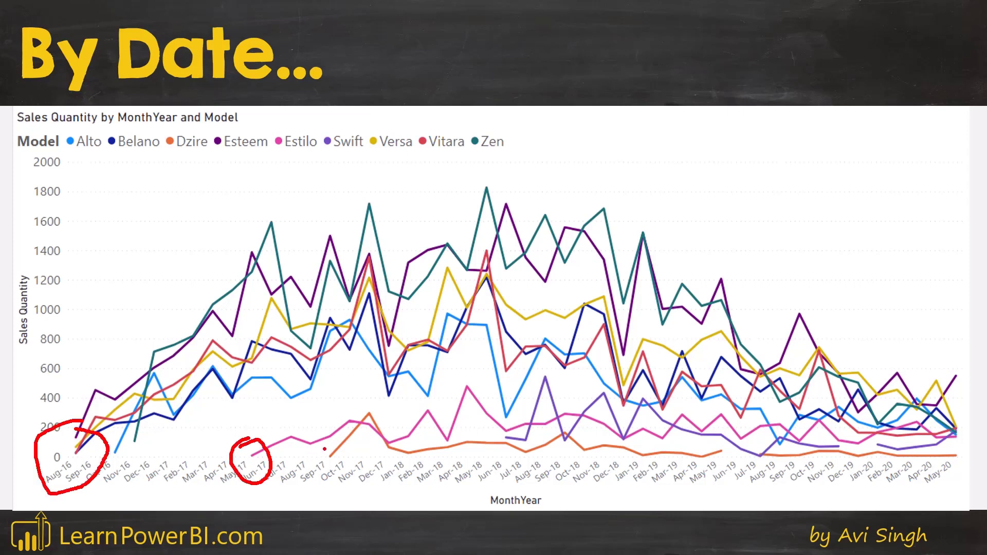
pyautogui.moveTo(325, 446)
pyautogui.mouseDown()
pyautogui.moveTo(320, 480)
pyautogui.moveTo(344, 446)
pyautogui.mouseUp()
pyautogui.moveTo(509, 423)
pyautogui.mouseDown()
pyautogui.moveTo(490, 429)
pyautogui.moveTo(525, 429)
pyautogui.mouseUp()
pyautogui.press('Escape')
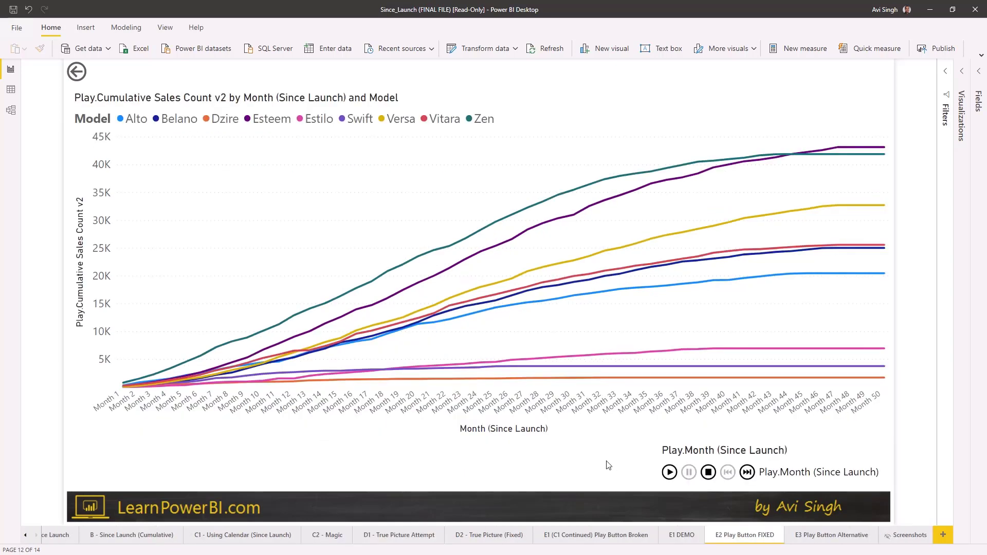
pyautogui.click(668, 472)
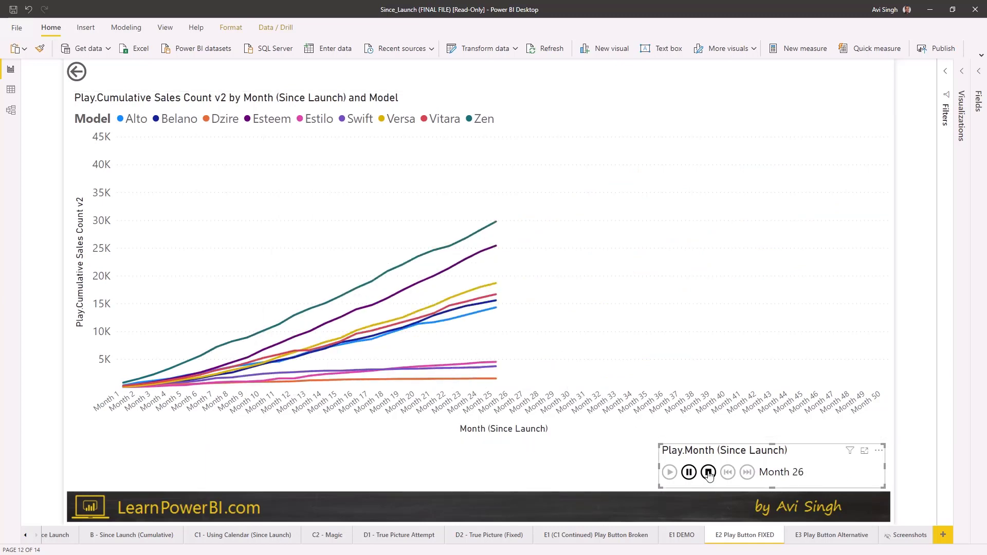
pyautogui.click(709, 474)
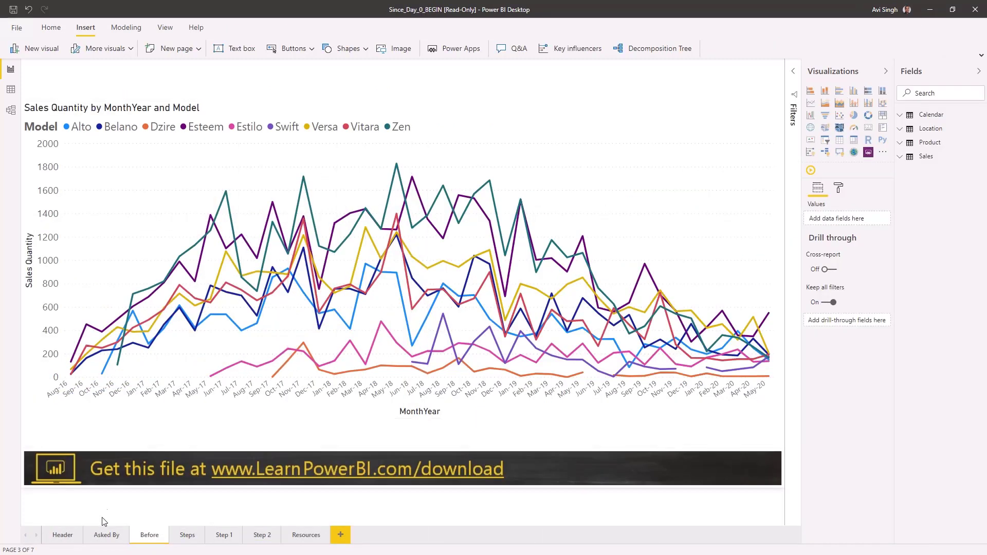
pyautogui.click(185, 535)
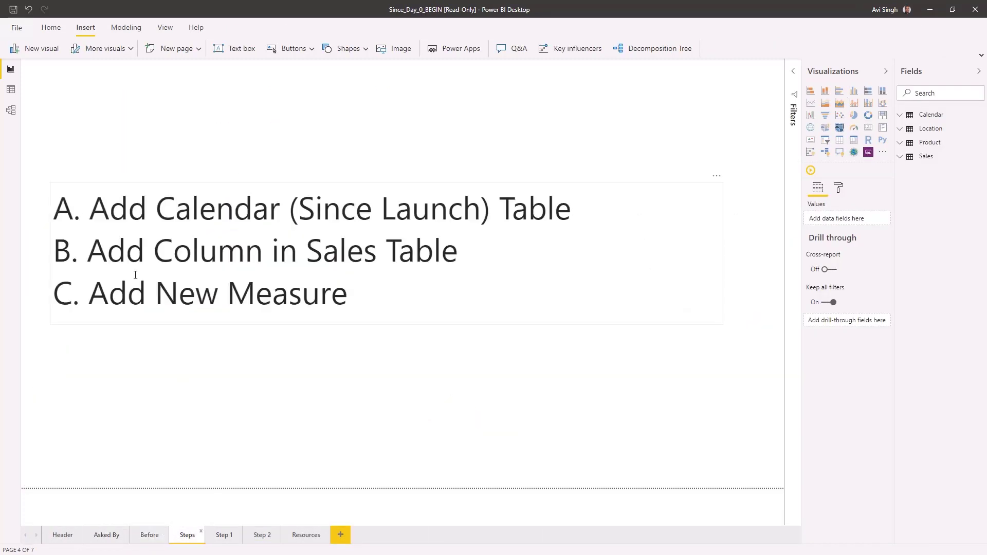
pyautogui.click(112, 537)
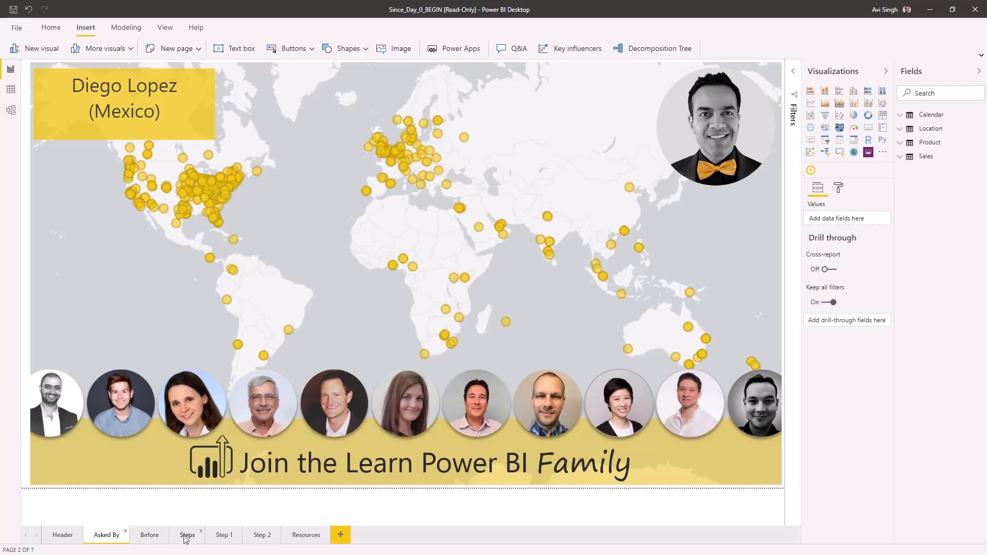
pyautogui.click(159, 542)
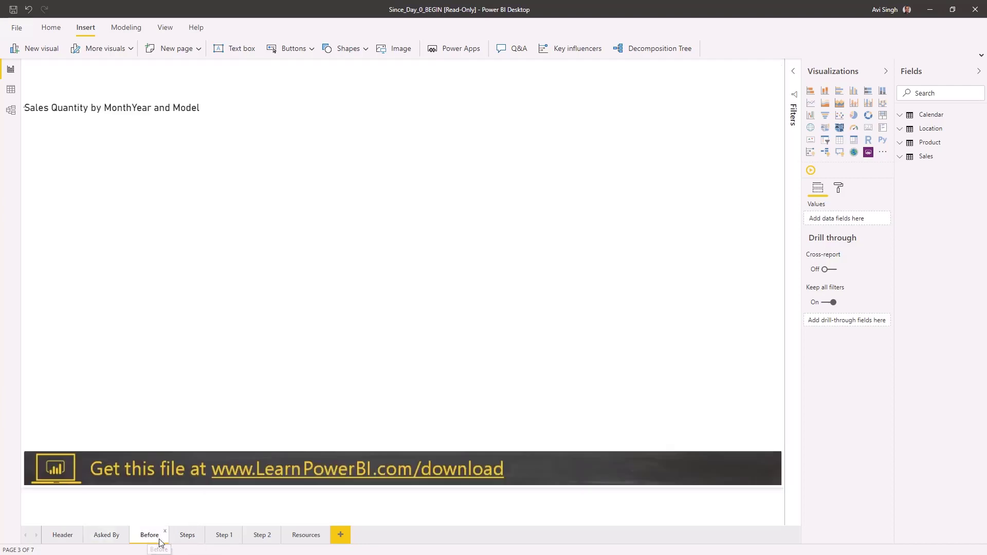
pyautogui.click(13, 112)
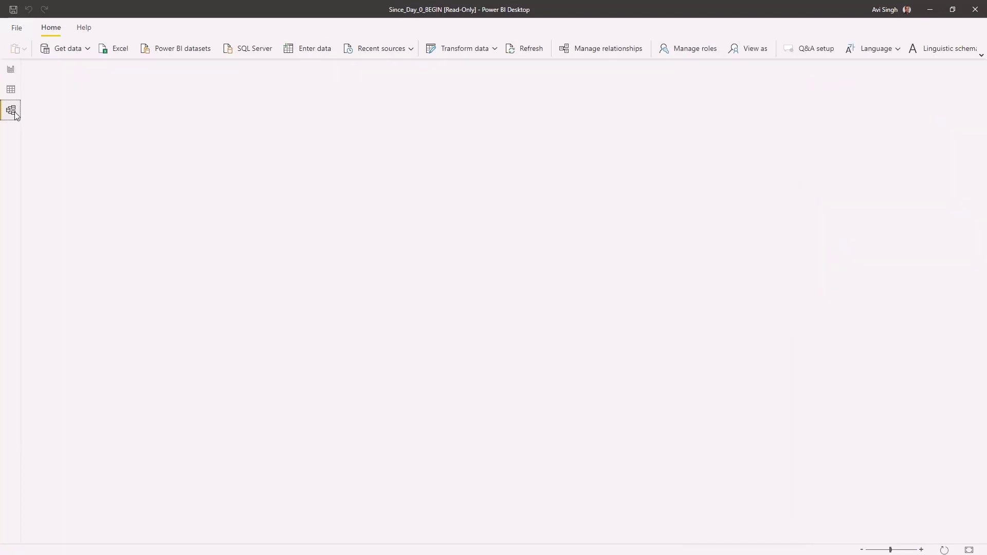
pyautogui.click(239, 229)
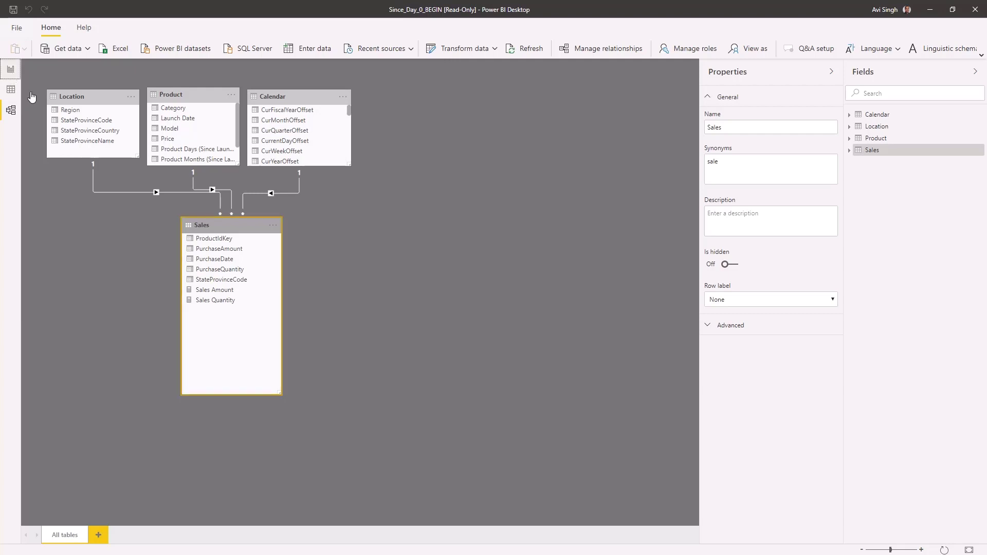
pyautogui.click(11, 69)
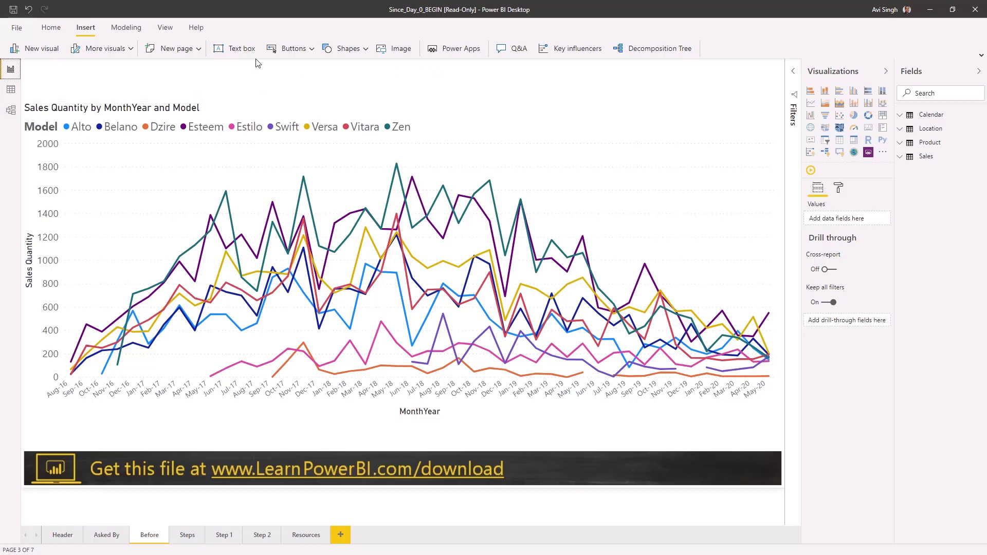
# On the Steps page, bold line A, 'Add Calendar (Since Launch) Table'.
pyautogui.click(981, 58)
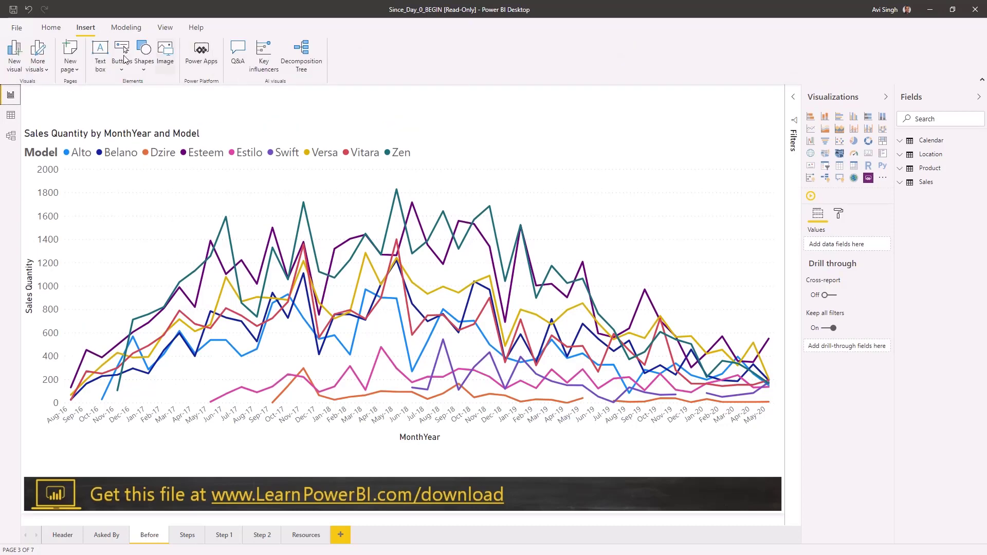
pyautogui.click(51, 28)
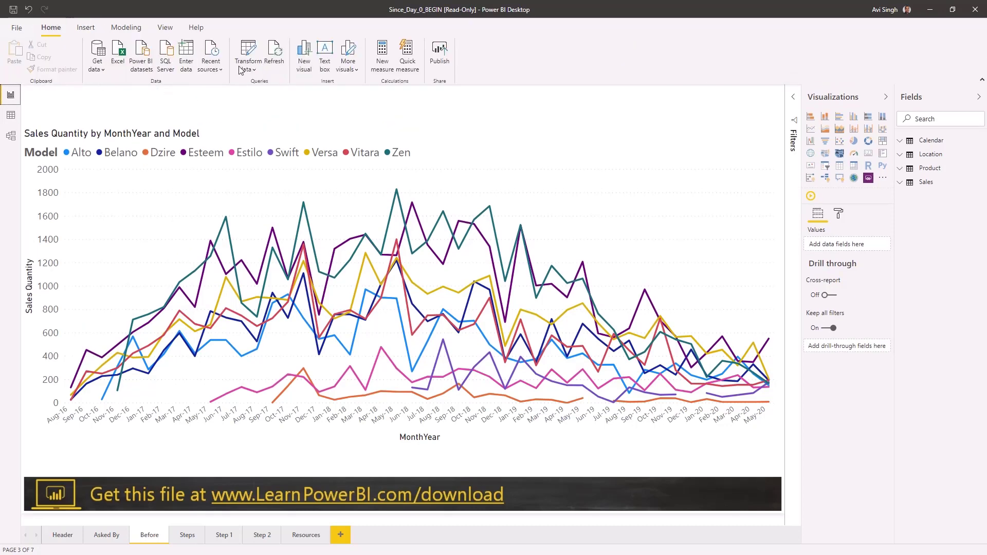
pyautogui.hotkey('ctrl', 'pagedown')
pyautogui.click(199, 247)
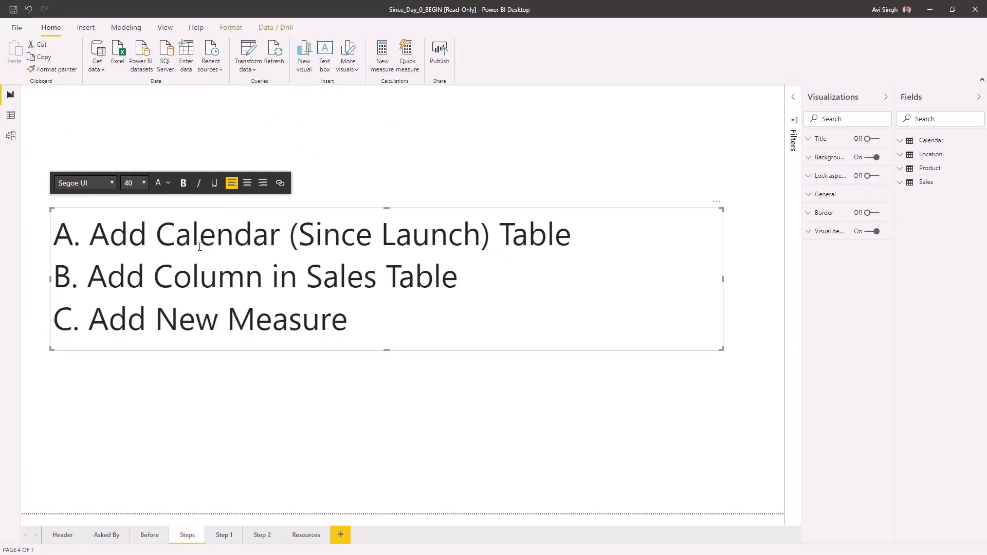
pyautogui.tripleClick(200, 247)
pyautogui.hotkey('ctrl', 'b')
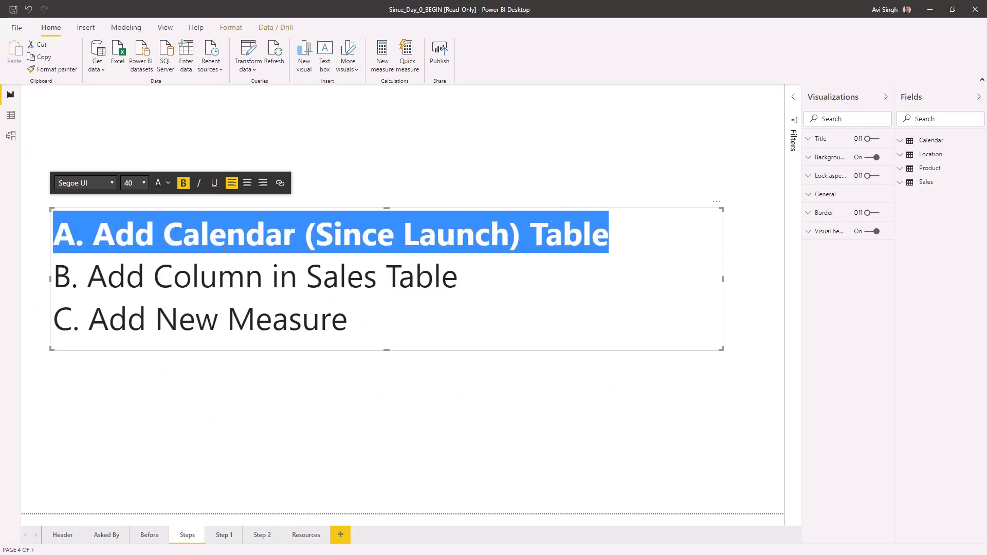
pyautogui.click(166, 377)
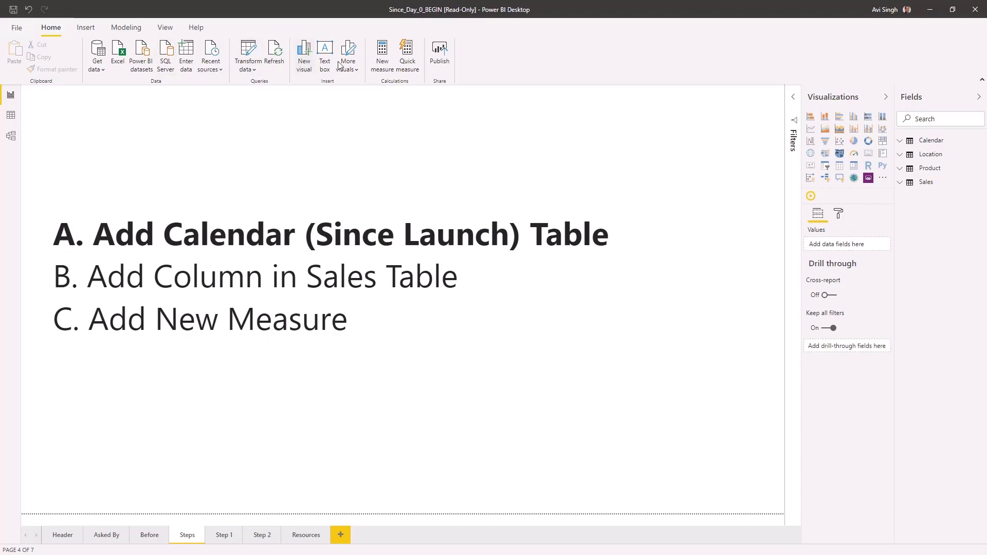
# Add a blank query named Calendar (Since Launch) in the maximized query editor.
pyautogui.click(249, 52)
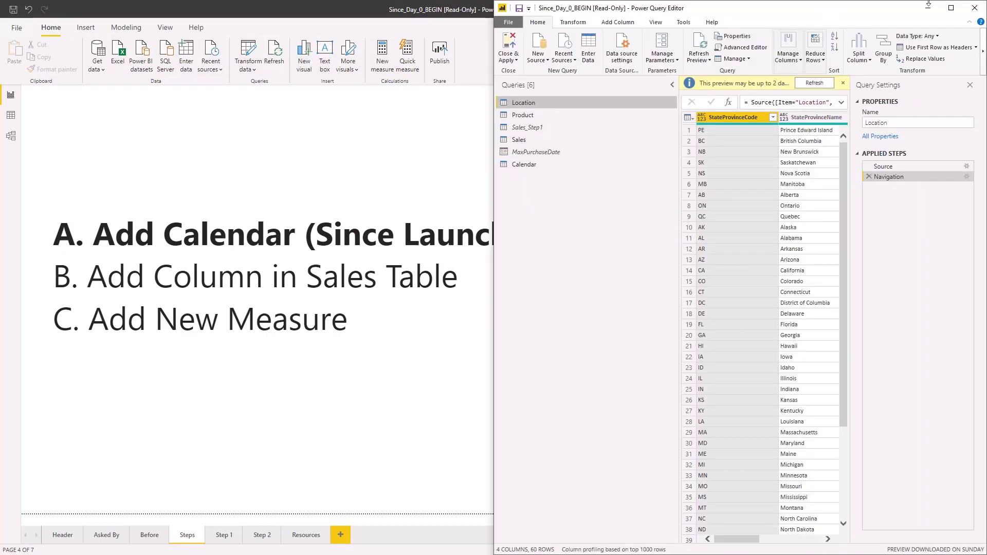
pyautogui.click(952, 9)
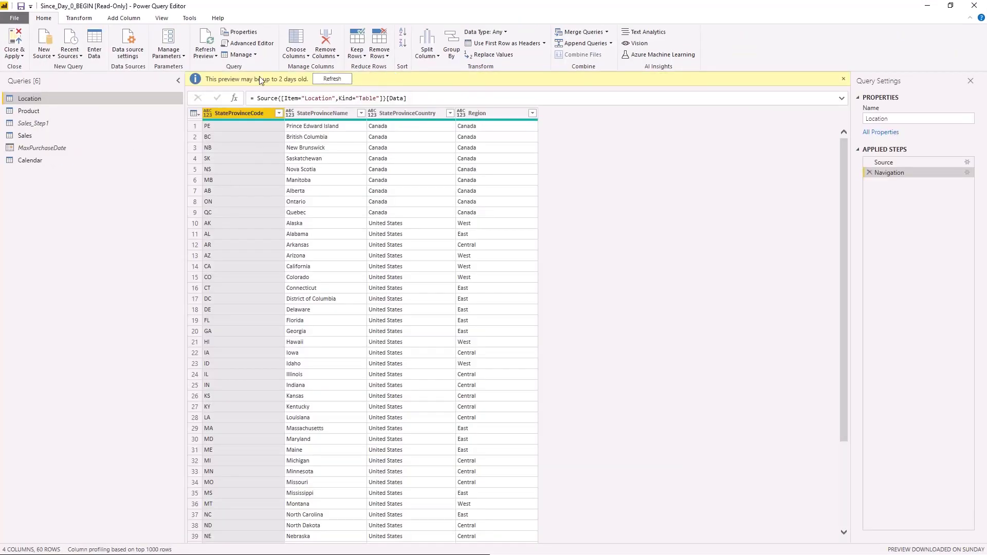
pyautogui.click(44, 53)
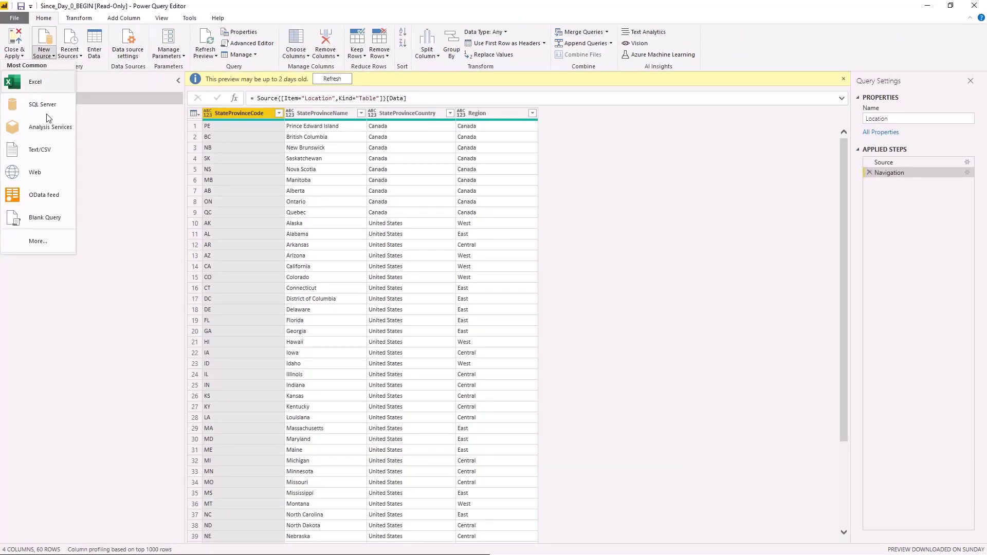
pyautogui.click(88, 233)
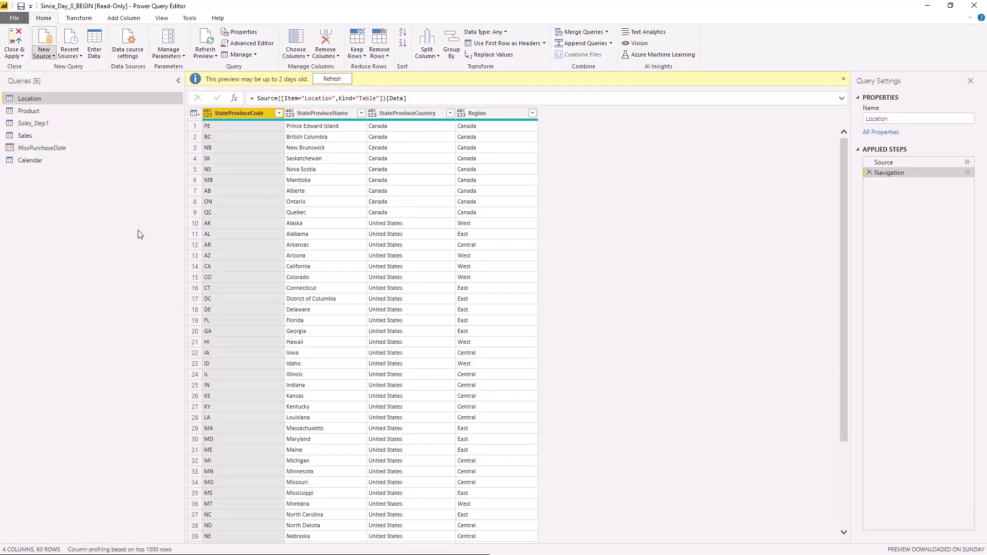
pyautogui.write('Calendar (Since Launch)')
pyautogui.press('Return')
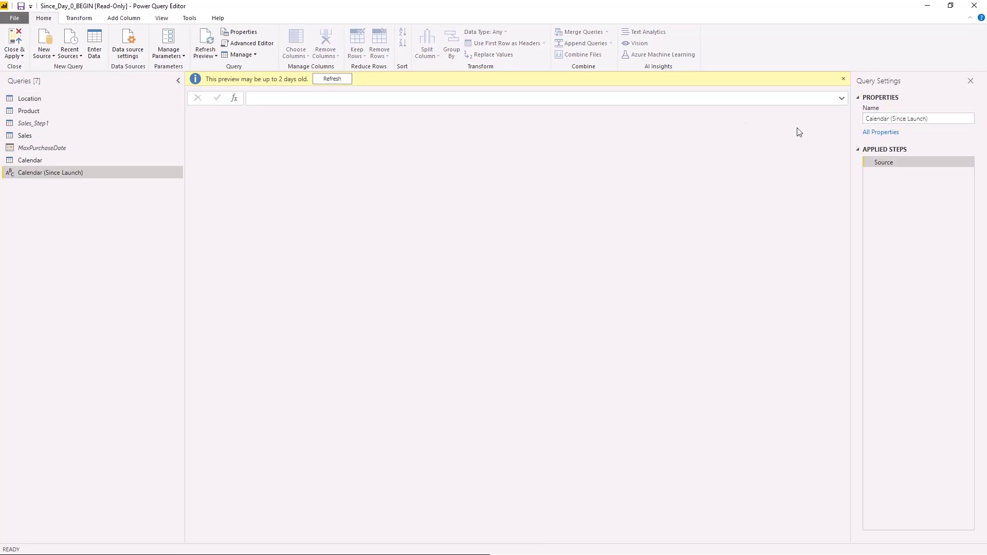
# Replace the query's code with the pasted calendar M code in the Advanced Editor.
pyautogui.click(246, 44)
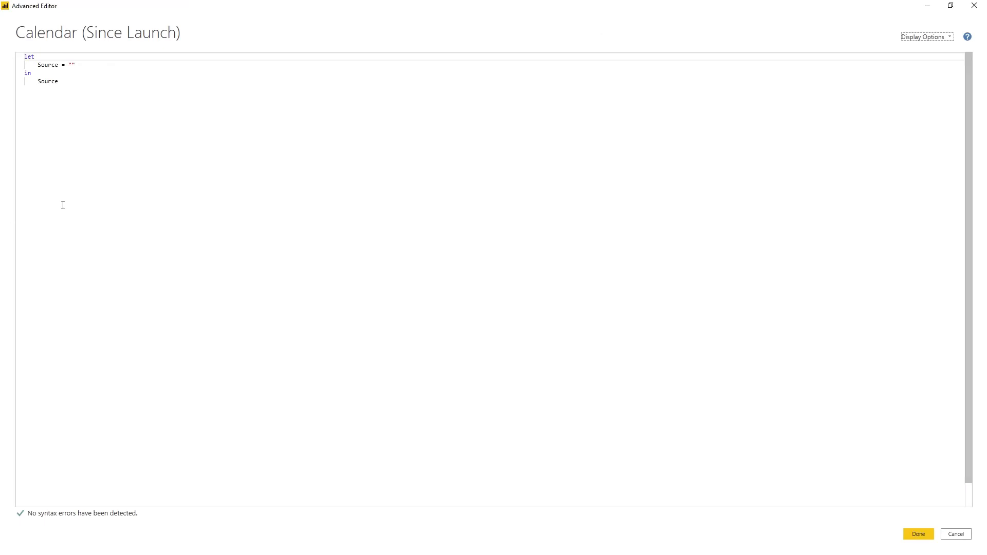
pyautogui.hotkey('ctrl', 'a')
pyautogui.write('let     Source = List.Numbers(1,1500),     #"Converted to Table" = Table.FromList(Source, Splitter.SplitByNothing(), null, null, ExtraValues.Error),     #"Renamed Columns" = Table.RenameColumns(#"Converted to Table",{{"Column1", "Days Since Launch"}}),     #"Added Custom (MonthNum)" = Table.AddColumn(#"Renamed Columns", "MonthNum (Since Launch)", each Number.RoundUp([Days Since Launch] / 30,0)),     #"Added Custom (QuarterNum)" = Table.AddColumn(#"Added Custom (MonthNum)", "QuartnerNum (Since Launch)", each Number.RoundUp([#"MonthNum (Since Launch)"] / 3, 0)),     #"Added Custom (YearNum)" = Table.AddColumn(#"Added Custom (QuarterNum)", "YearNum (Since launch)", each Number.RoundUp([#"MonthNum (Since Launch)"] / 12, 0)),     #"Added Custom (Month)" = Table.AddColumn(#"Added Custom (YearNum)", "Month (Since Launch)", each "Month " & Text.From([#"MonthNum (Since Launch)"])),     #"Added Custom (M)" = Table.AddColumn(#"Added Custom (Month)", "M (Since Launch)", each "M" & Text.From([#"MonthNum (Since Launch)"])),     #"Added Custom (Quarter)" = Table.AddColumn(#"Added Custom (M)", "Quarter (Since Launch)", each "Quarter " & Text.From([#"QuartnerNum (Since Launch)"])),     #"Added Custom (Year)" = Table.AddColumn(#"Added Custom (Quarter)", "Year (Since Launch)", each "Year " & Text.From([#"YearNum (Since launch)"])),     #"Changed Type" = Table.TransformColumnTypes(#"Added Custom (Year)",{{"Days Since Launch", Int64.Type}, {"MonthNum (Since Launch)", Int64.Type}, {"QuartnerNum (Since Launch)", Int64.Type}, {"YearNum (Since launch)", Int64.Type}}) in     #"Changed Type"')
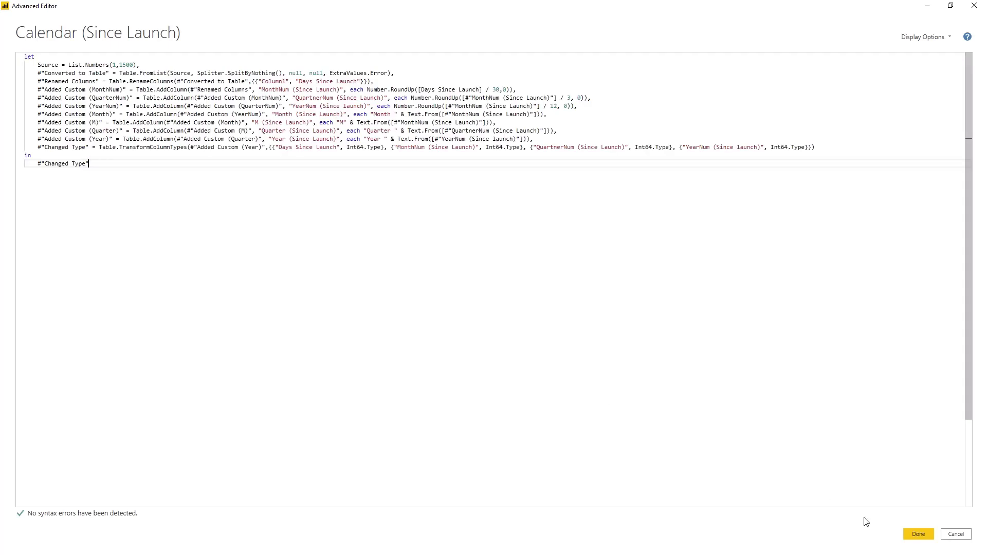
pyautogui.click(914, 534)
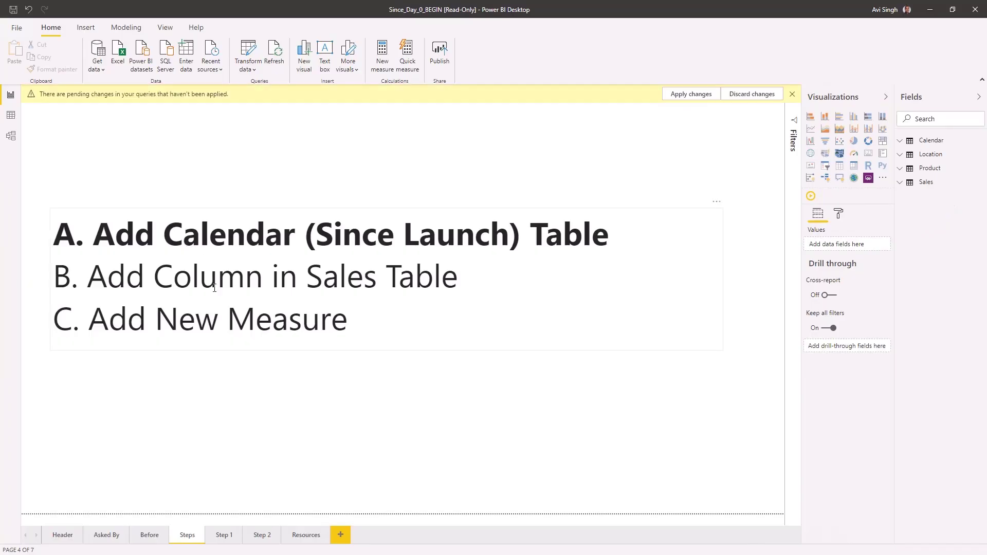
# Select line B, 'Add Column in Sales Table', and make it bold.
pyautogui.click(214, 287)
pyautogui.press('Home')
pyautogui.hotkey('shift', 'End')
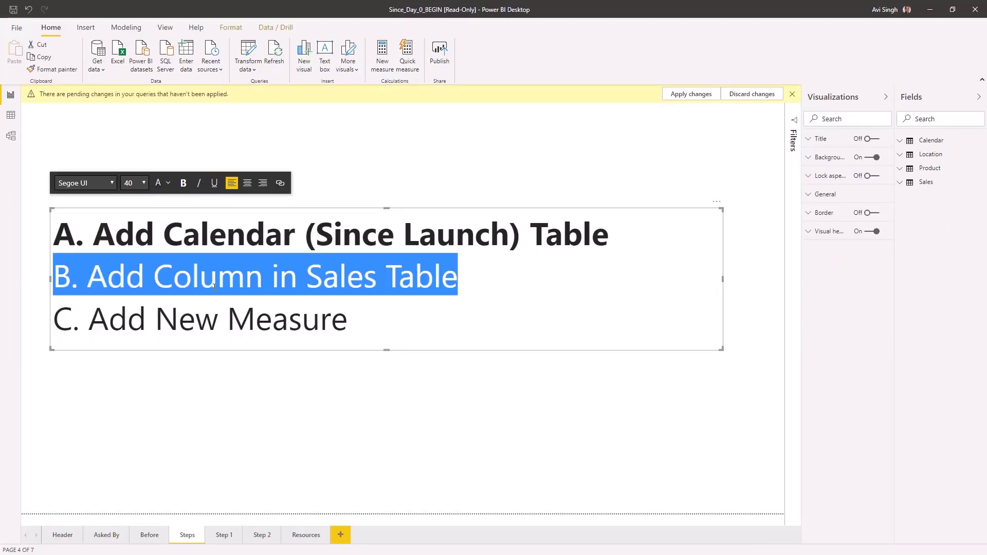
pyautogui.hotkey('ctrl', 'b')
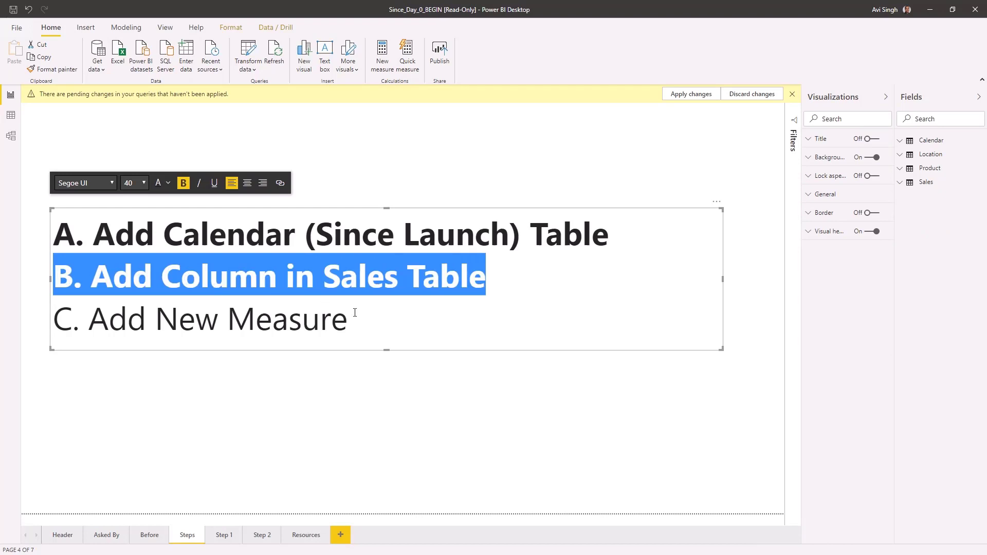
pyautogui.click(356, 312)
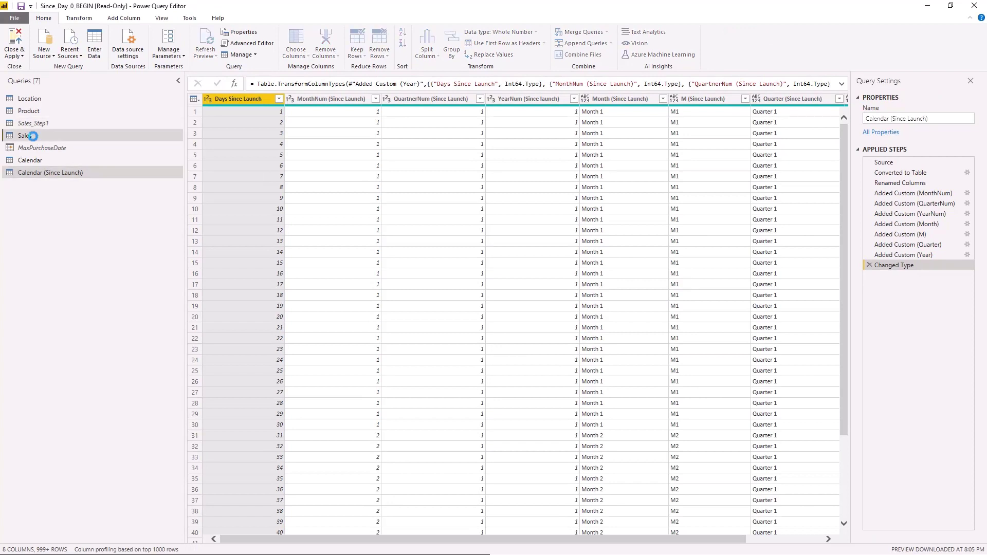
# Check the Sales and Product queries, then merge Product into Sales on ProductIdKey.
pyautogui.click(26, 136)
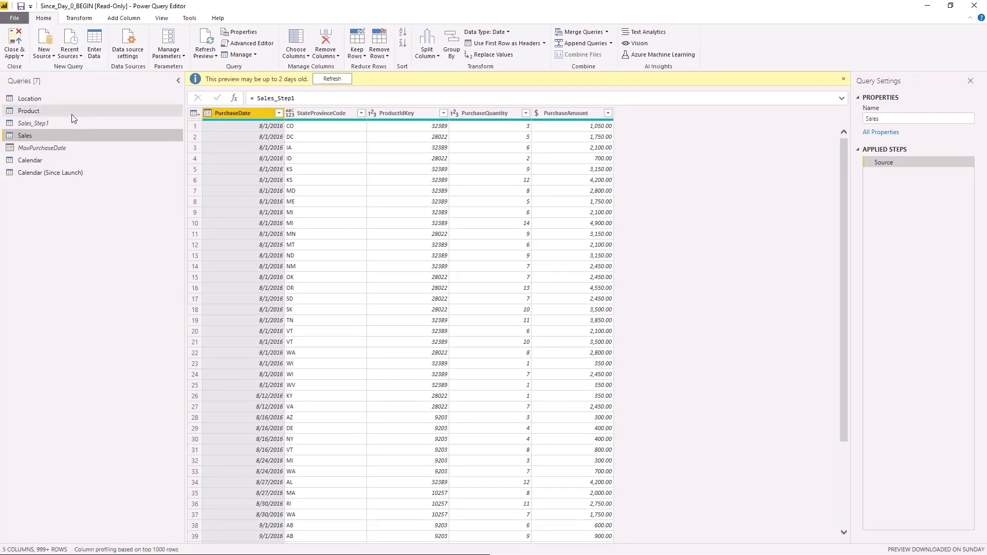
pyautogui.click(72, 113)
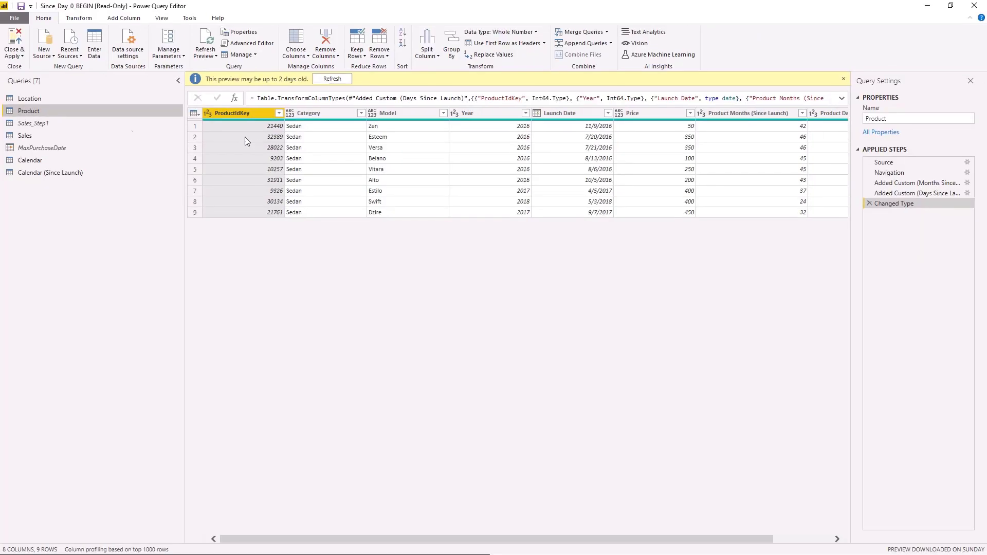
pyautogui.click(34, 135)
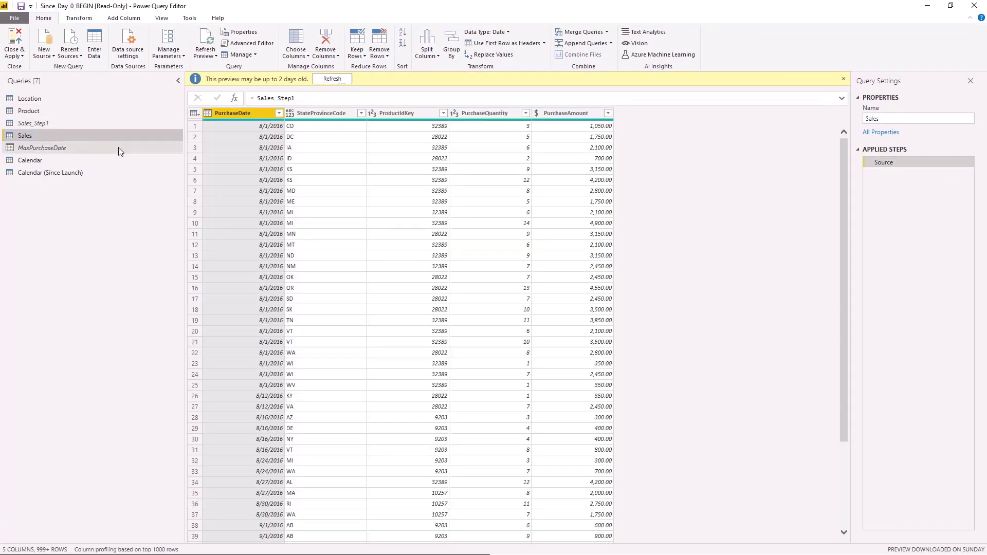
pyautogui.click(583, 32)
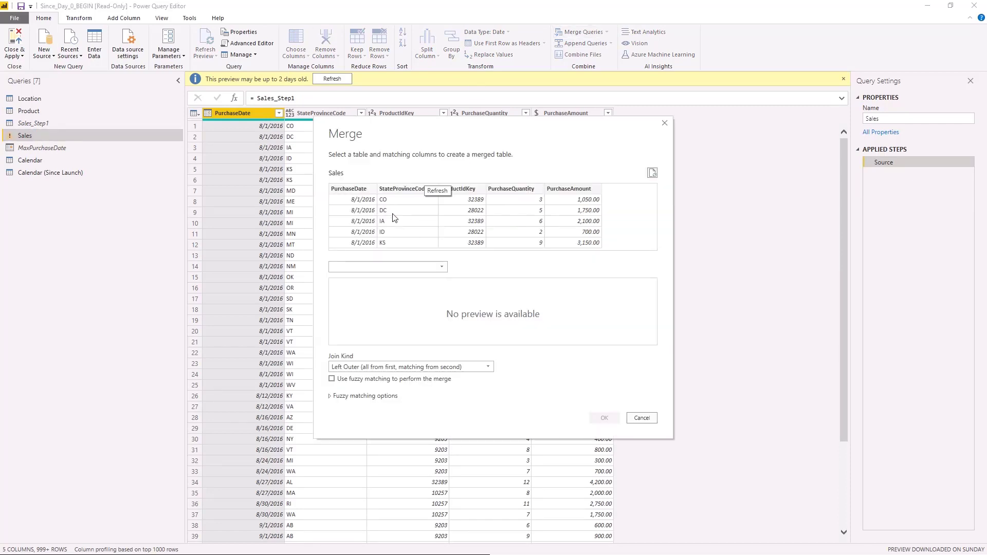
pyautogui.click(397, 267)
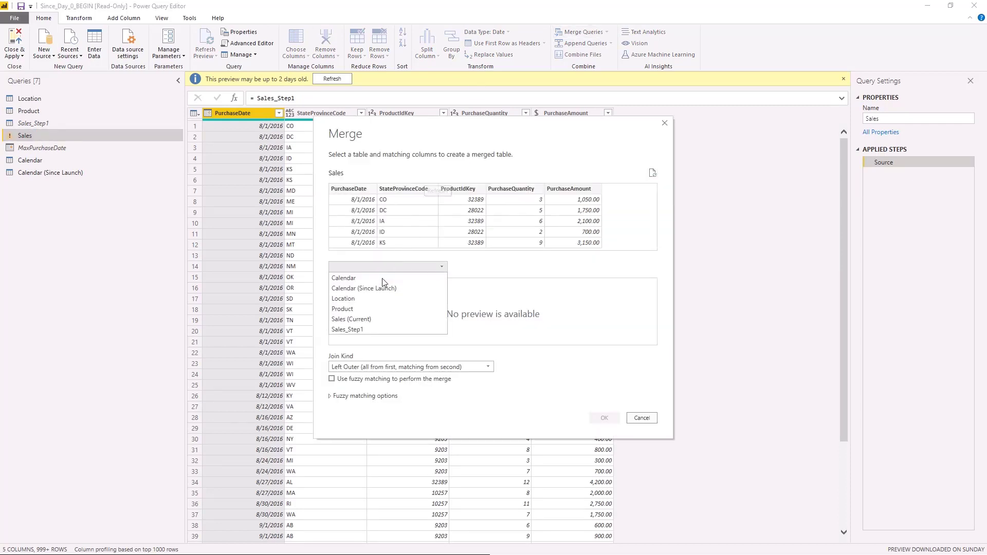
pyautogui.click(355, 310)
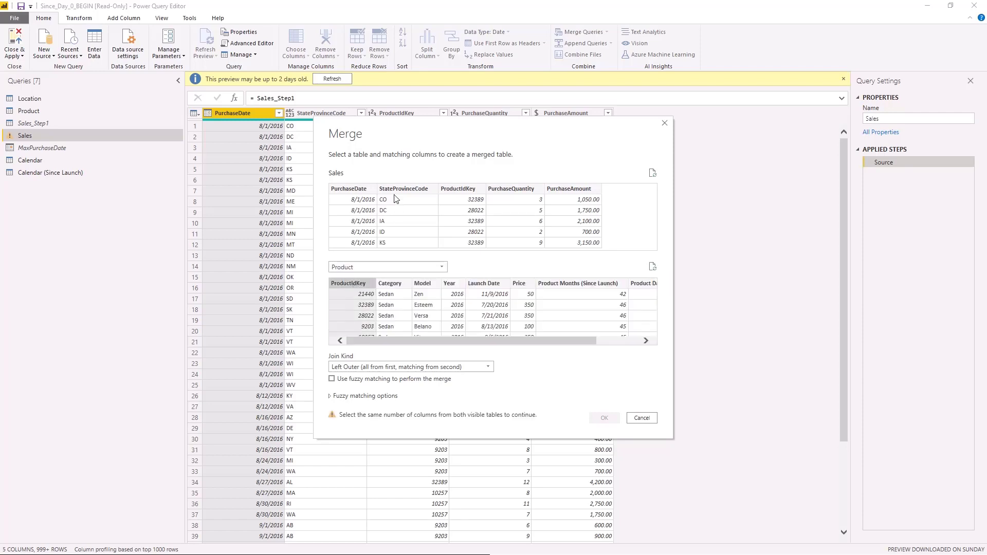
pyautogui.click(465, 189)
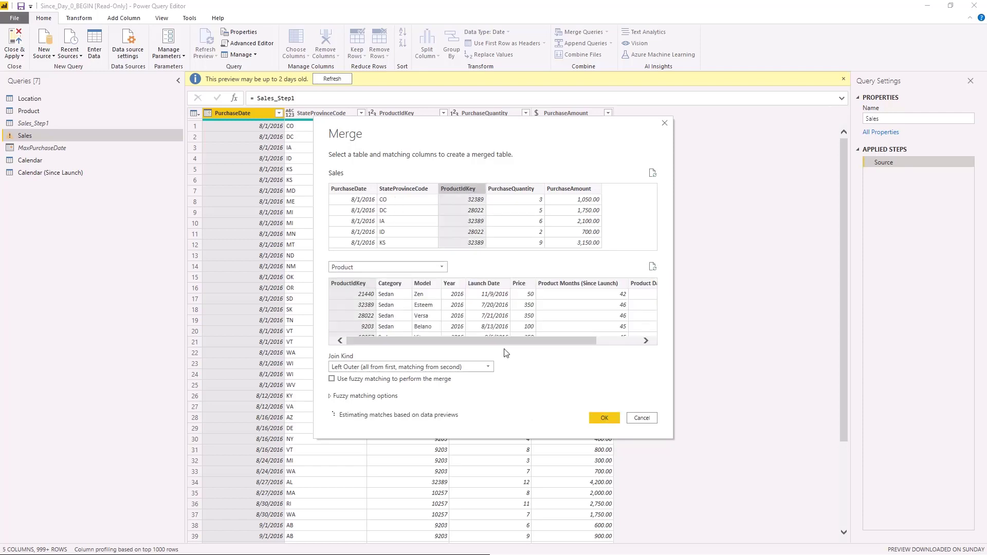
pyautogui.click(605, 419)
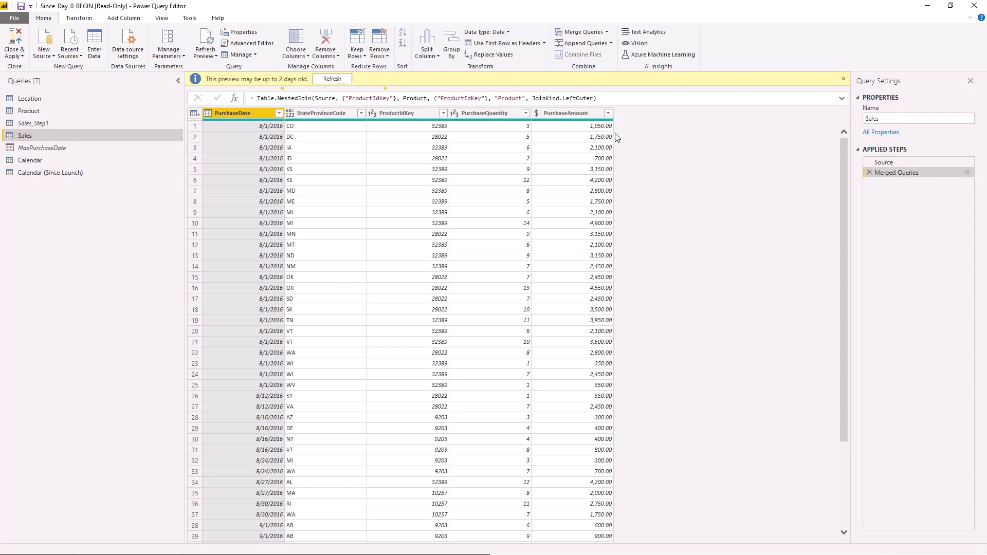
# Expand the merged Product column to only Launch Date, with no prefix.
pyautogui.click(690, 99)
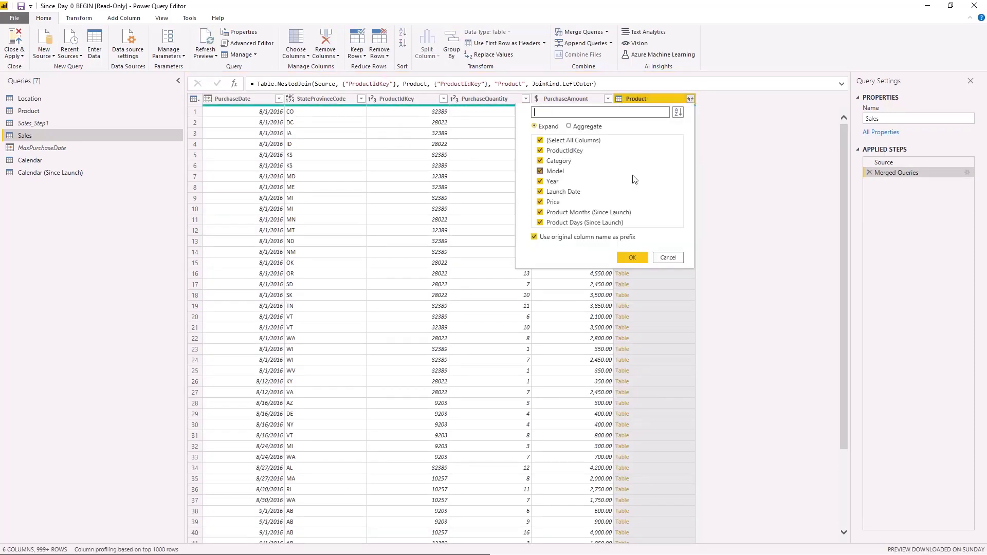
pyautogui.click(541, 141)
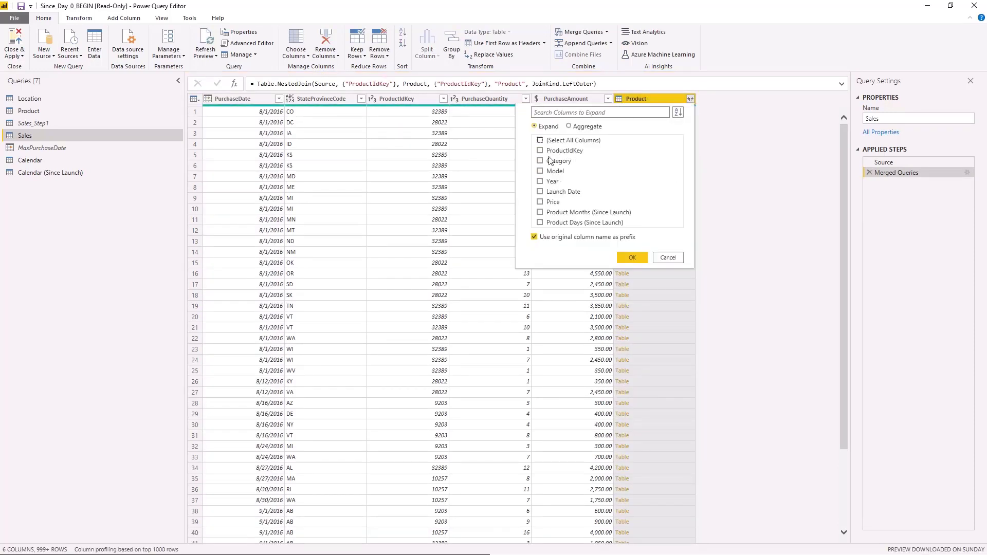
pyautogui.click(554, 191)
pyautogui.click(536, 238)
pyautogui.click(633, 258)
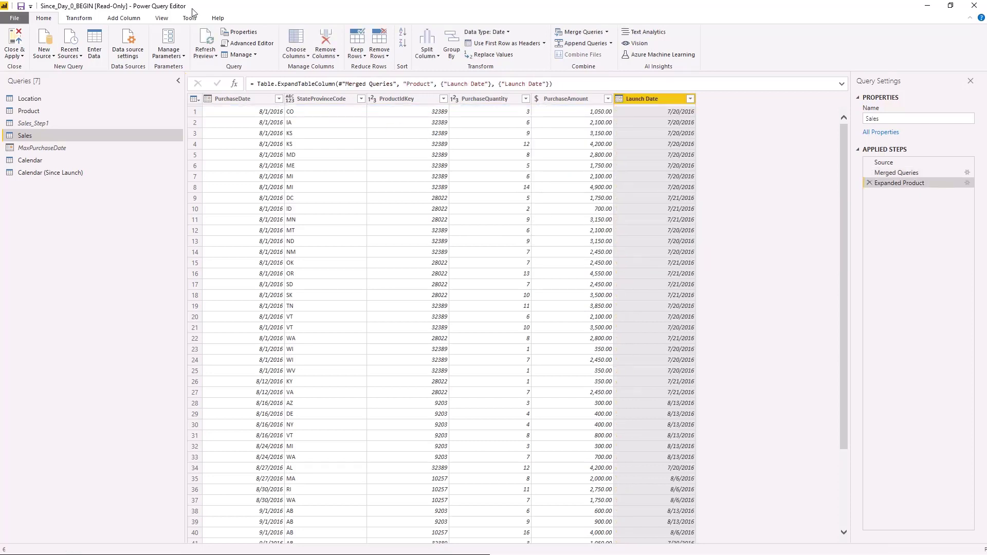
# Add custom column 'Days Since Launch' with formula [PurchaseDate] - [Launch Date].
pyautogui.click(125, 20)
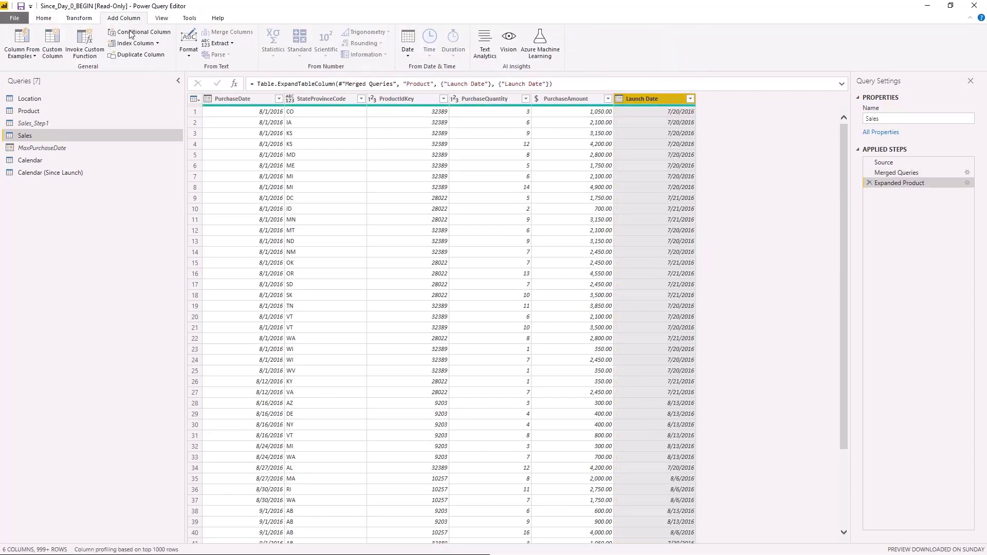
pyautogui.click(59, 47)
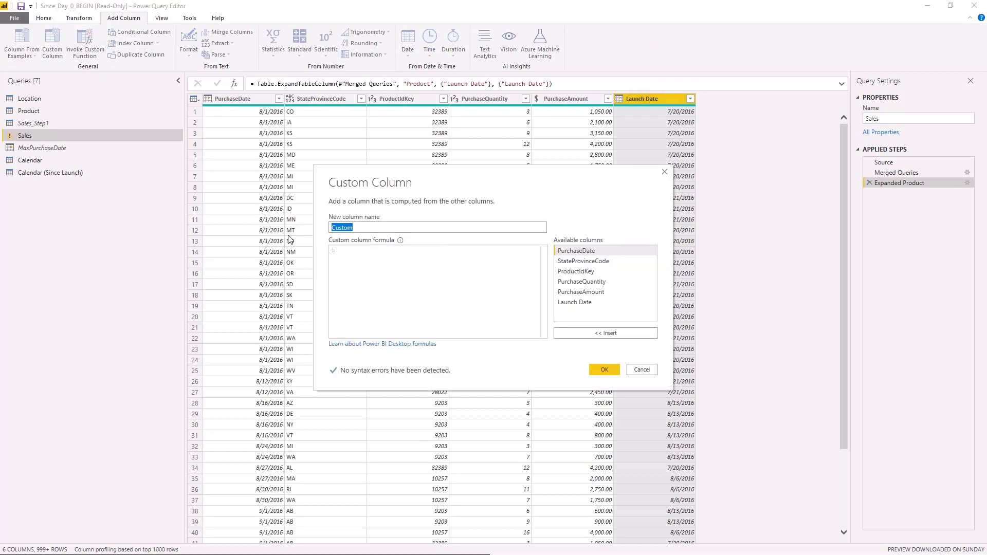
pyautogui.write('Days Since Launch')
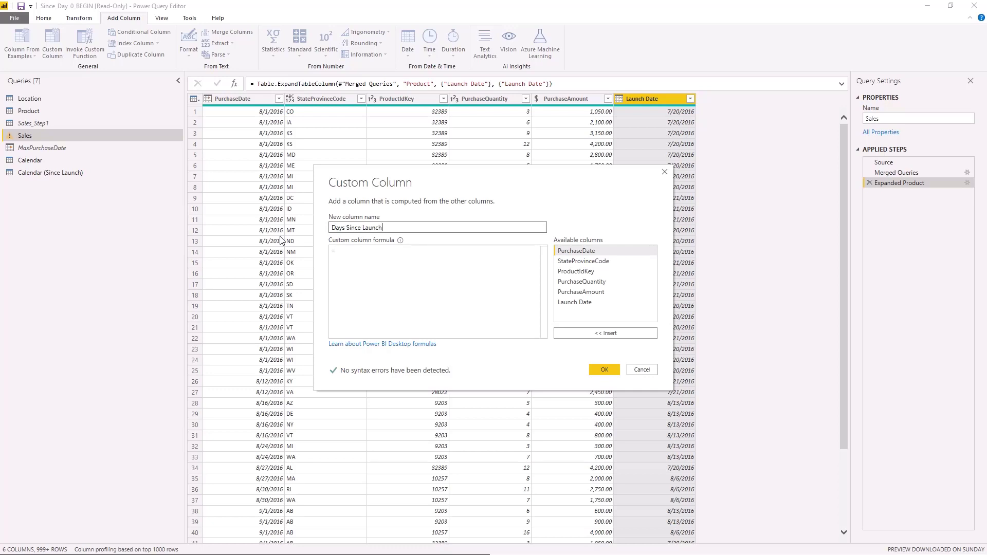
pyautogui.press('Tab')
pyautogui.click(366, 253)
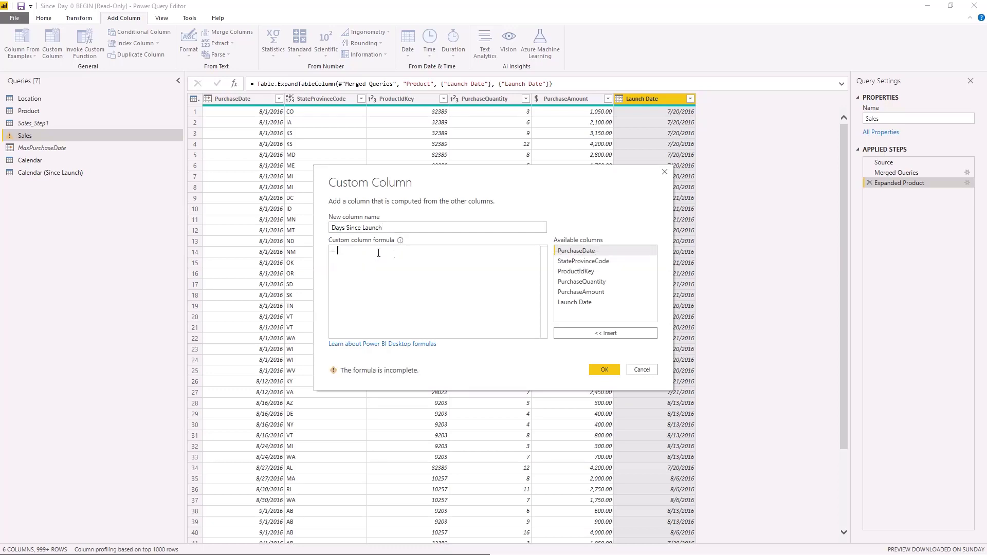
pyautogui.doubleClick(578, 252)
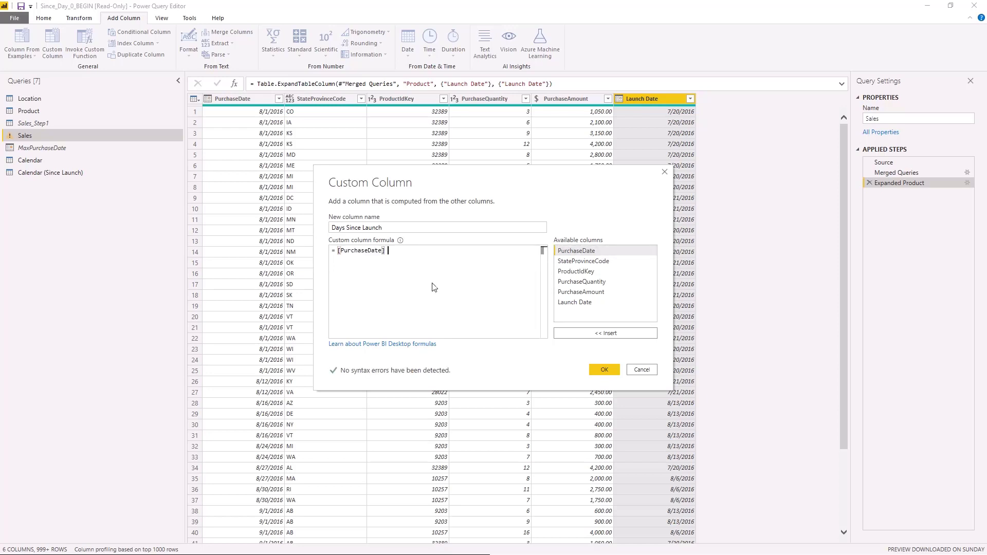
pyautogui.write('-')
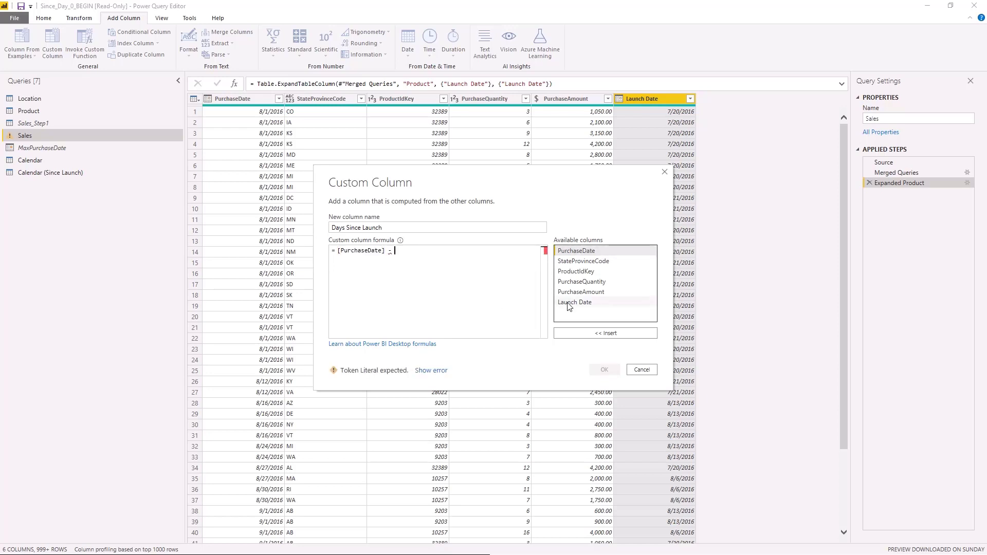
pyautogui.doubleClick(571, 302)
pyautogui.click(605, 369)
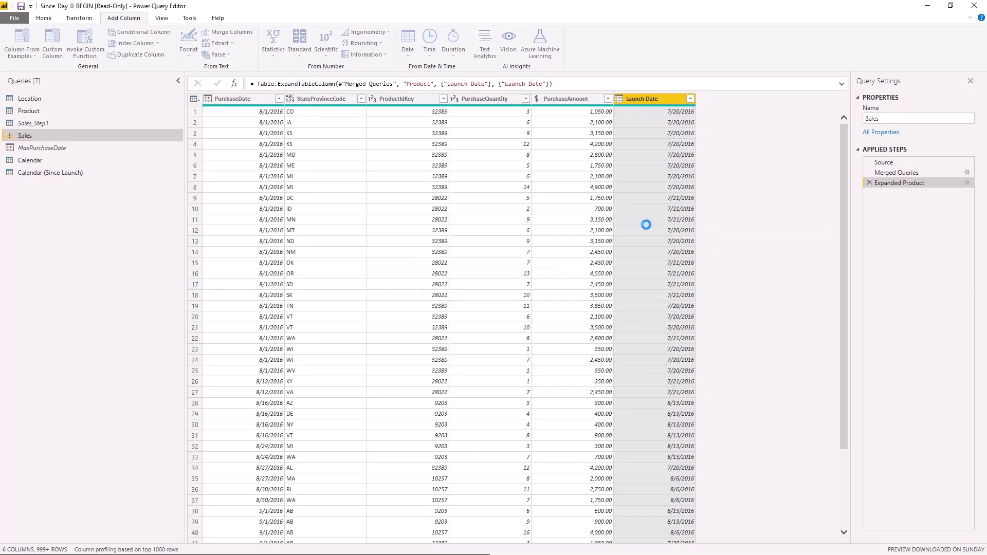
# Remove the Launch Date column from the Sales query.
pyautogui.click(649, 99)
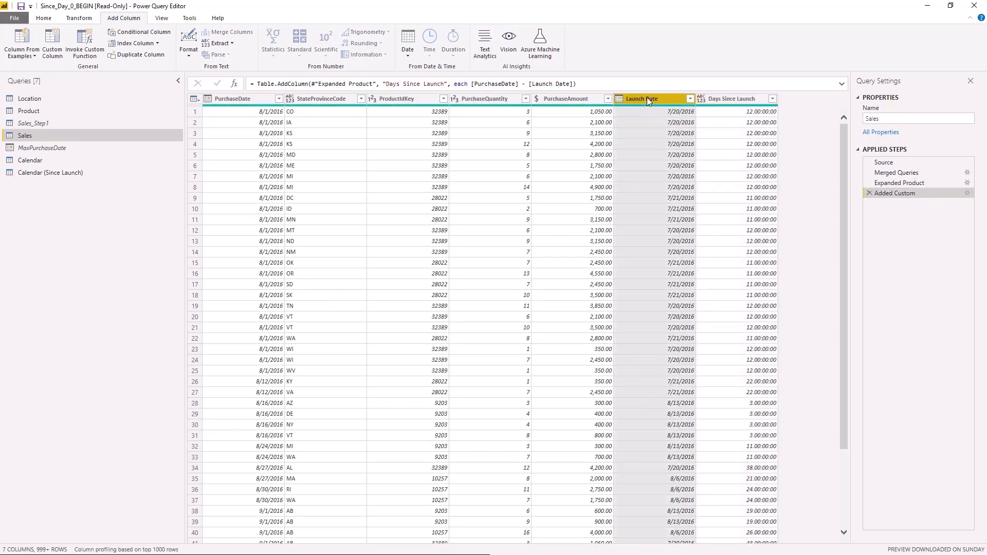
pyautogui.rightClick(648, 100)
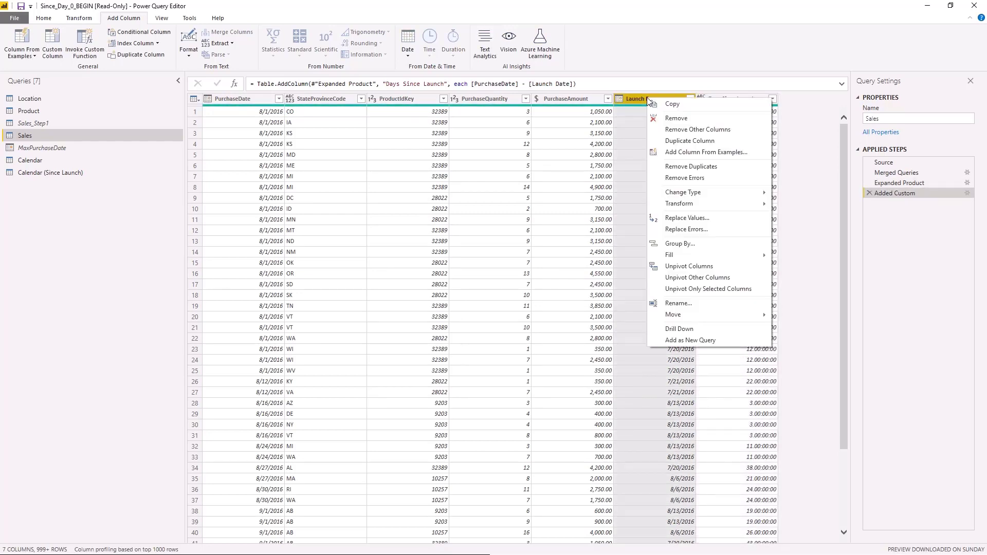
pyautogui.click(677, 118)
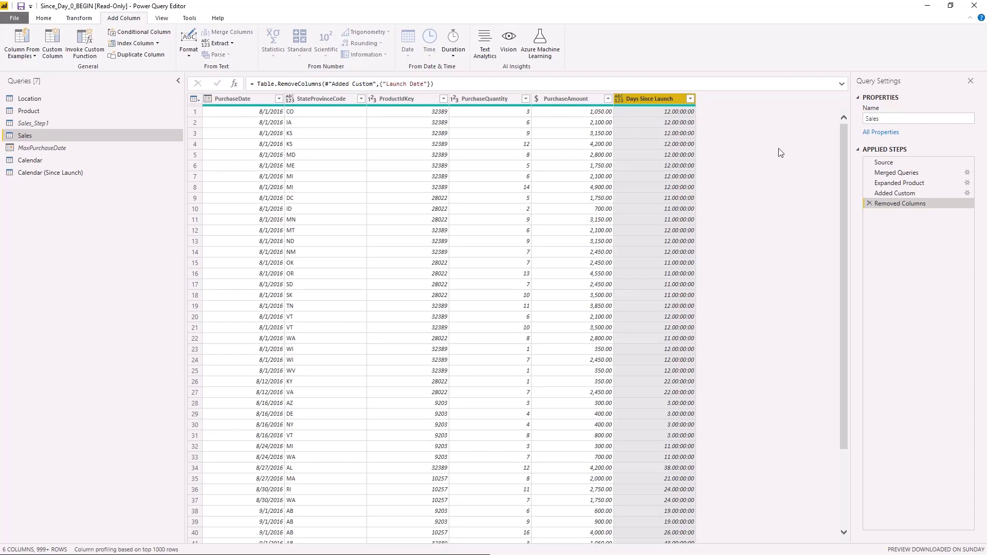
# Set Days Since Launch to Whole Number and apply changes with Close & Apply.
pyautogui.click(619, 99)
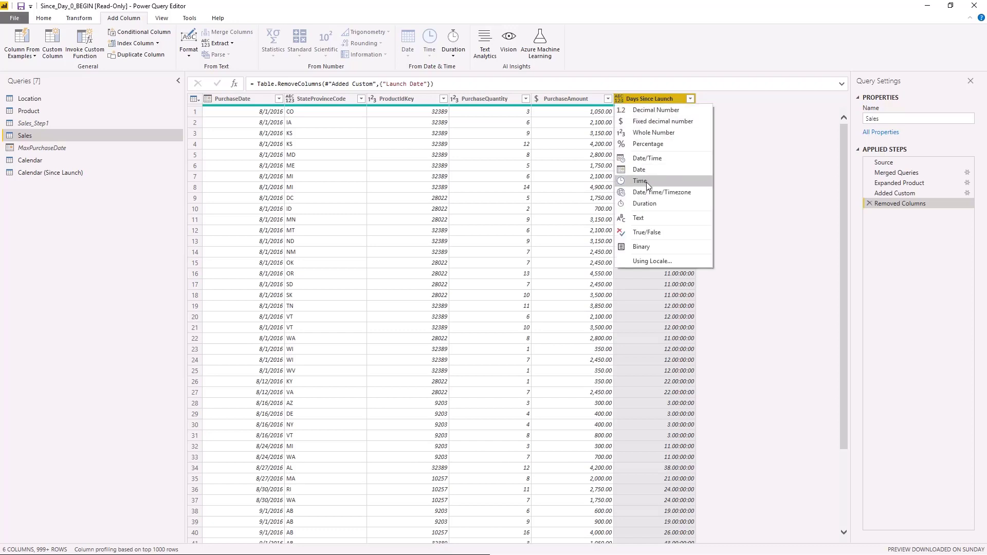
pyautogui.click(654, 133)
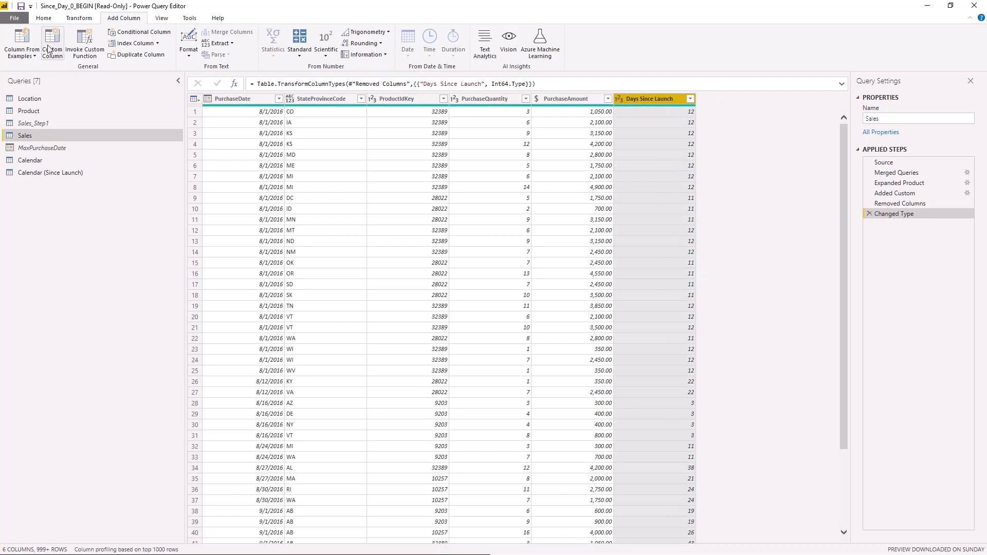
pyautogui.click(44, 19)
pyautogui.click(14, 41)
# Move the Calendar (Since Launch) table left in Model view, then return to Report view.
pyautogui.click(11, 136)
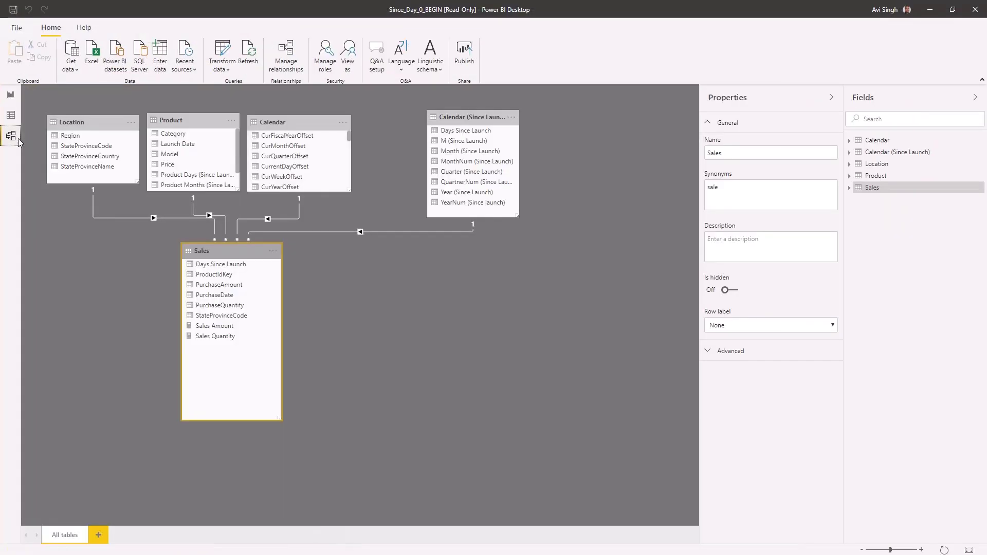
pyautogui.moveTo(466, 117); pyautogui.dragTo(404, 120)
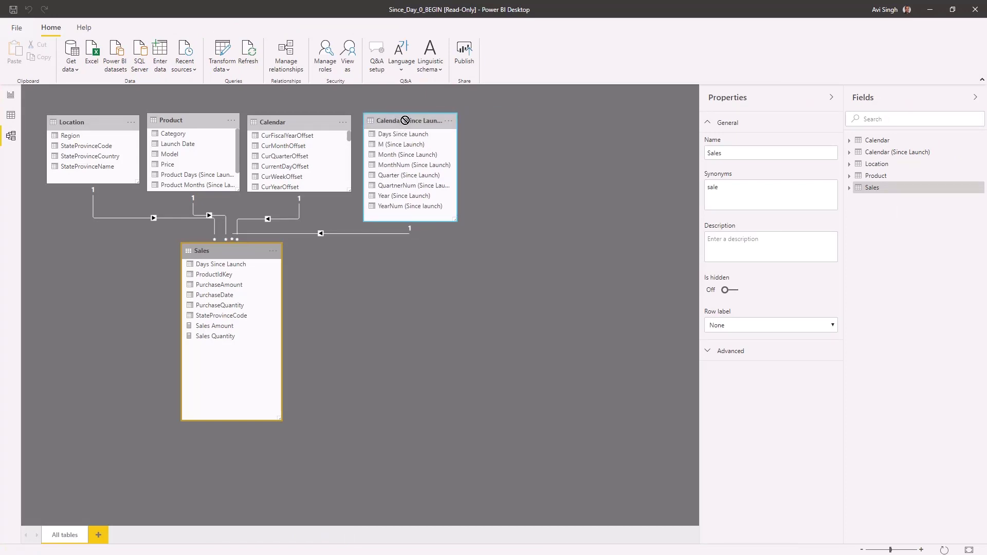
pyautogui.moveTo(454, 219); pyautogui.dragTo(462, 200)
pyautogui.click(440, 210)
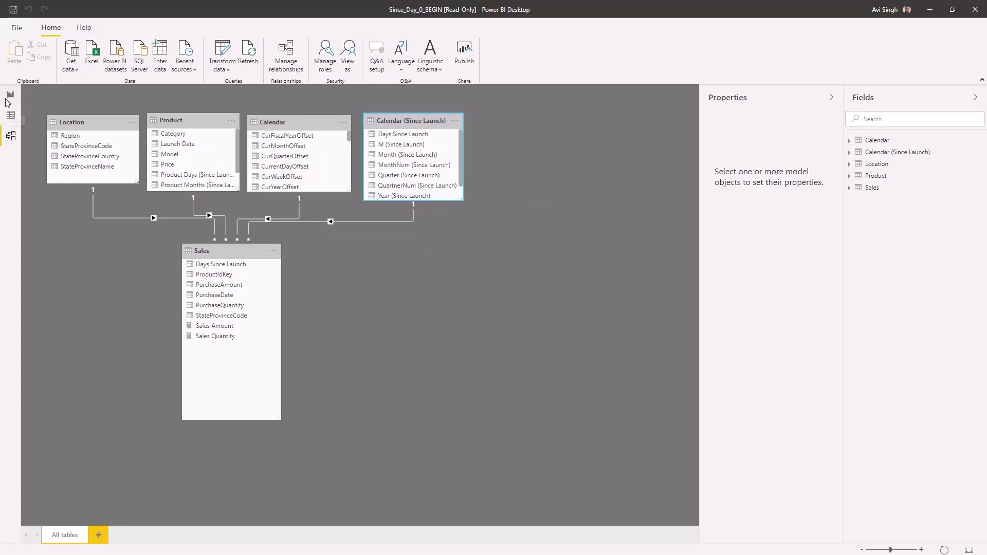
pyautogui.click(11, 94)
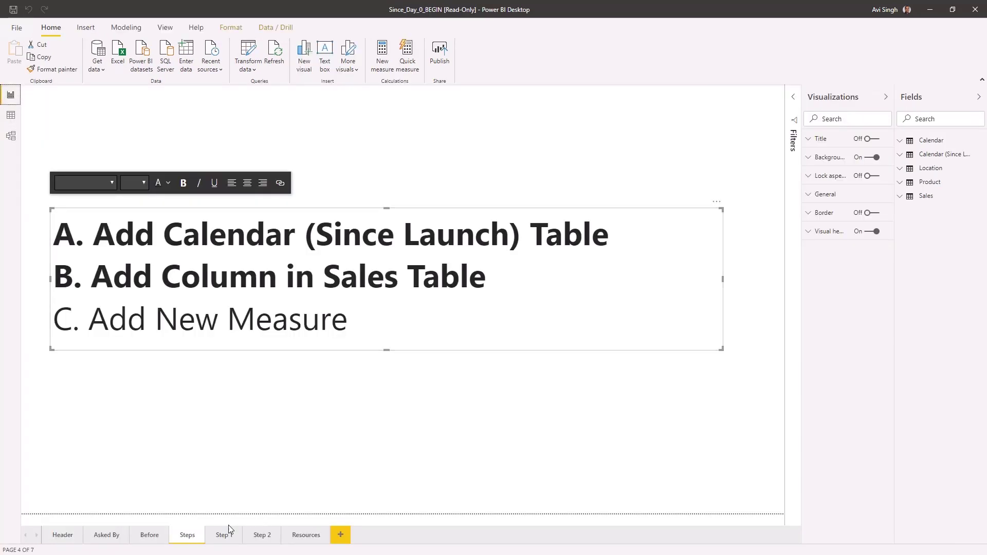
# Inspect the sales quantity line chart on the Before page, then go to Step 1.
pyautogui.click(150, 534)
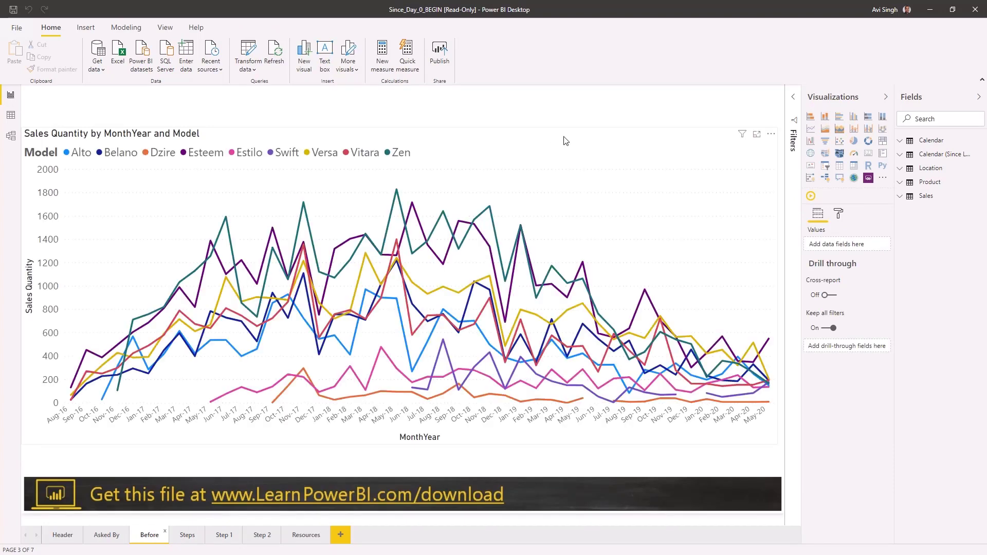
pyautogui.click(564, 141)
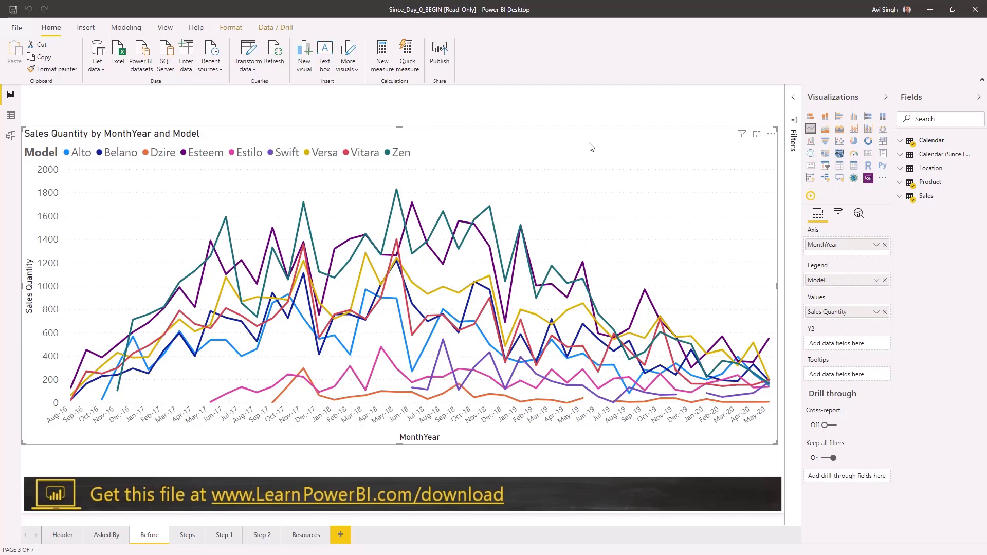
pyautogui.click(225, 537)
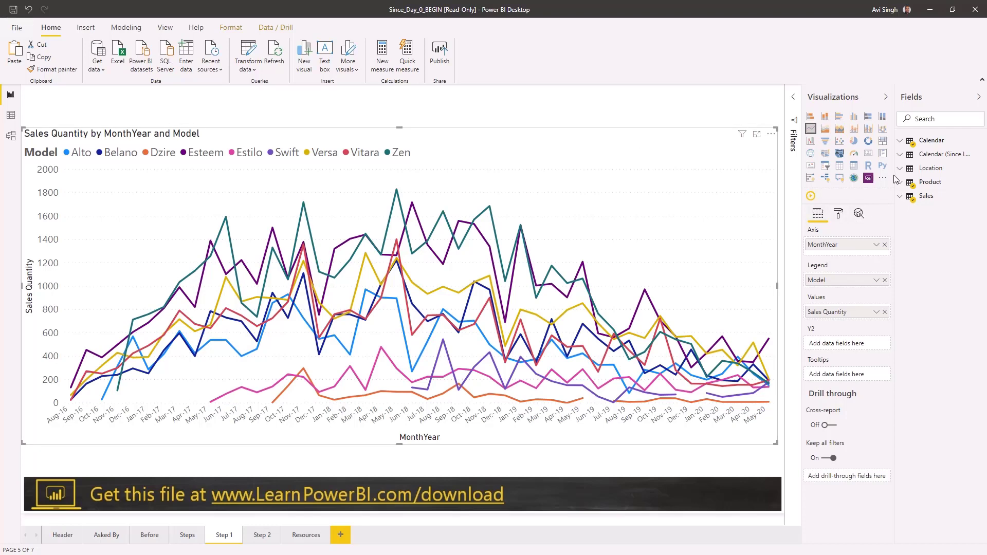
pyautogui.moveTo(894, 175); pyautogui.dragTo(822, 166)
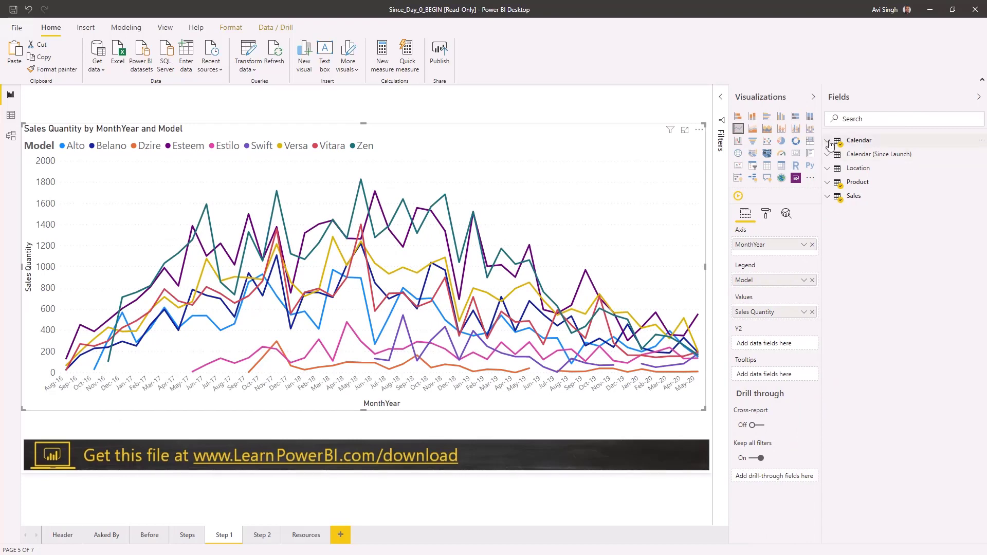
pyautogui.click(837, 143)
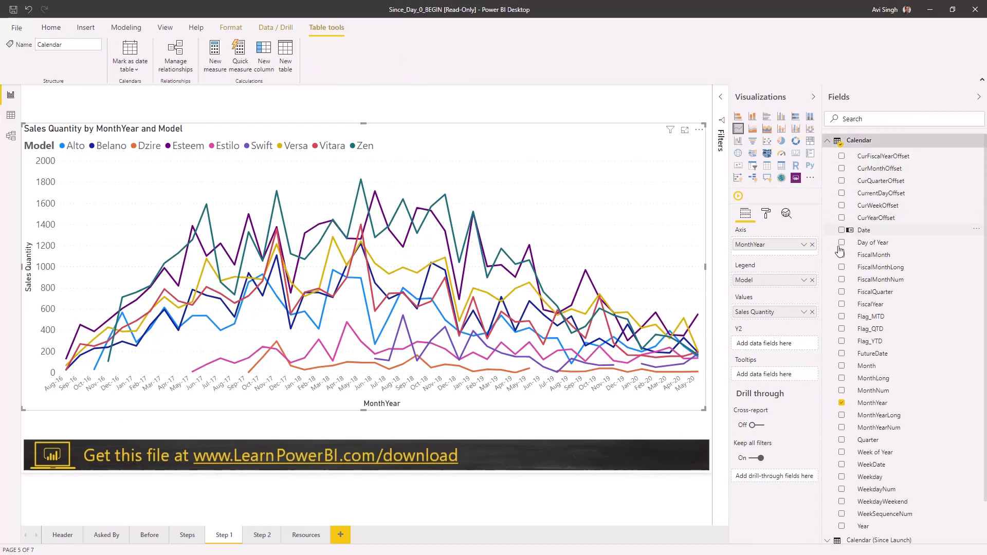
pyautogui.click(830, 141)
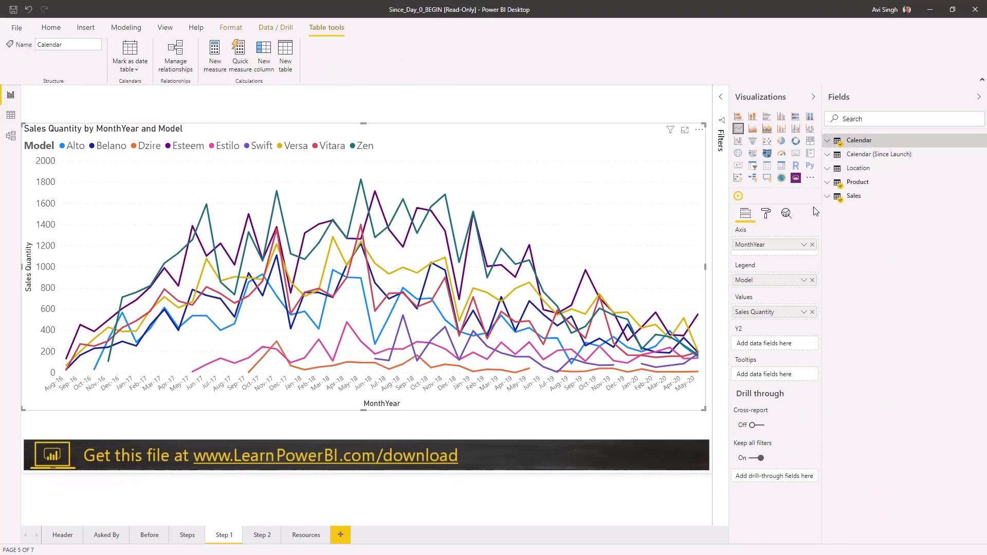
pyautogui.click(811, 245)
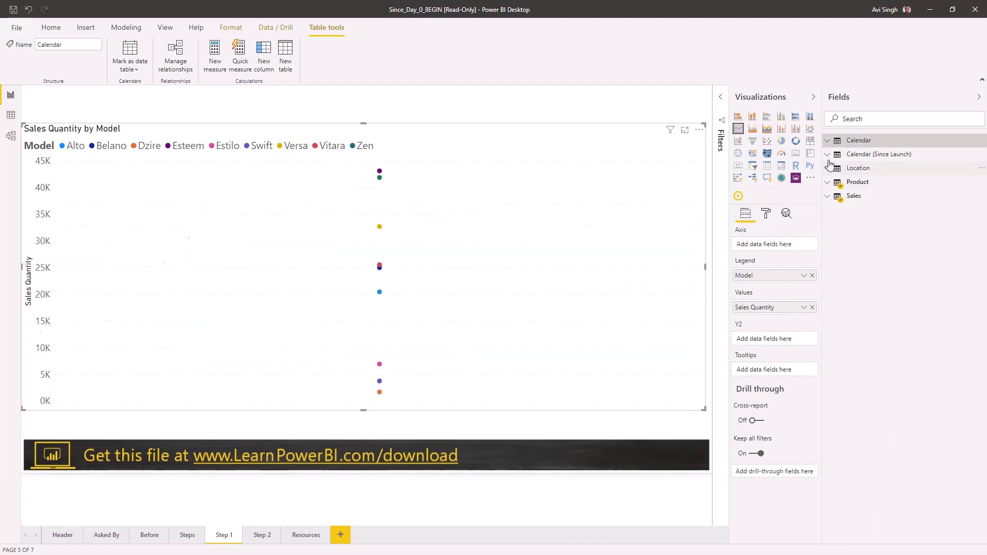
pyautogui.click(830, 156)
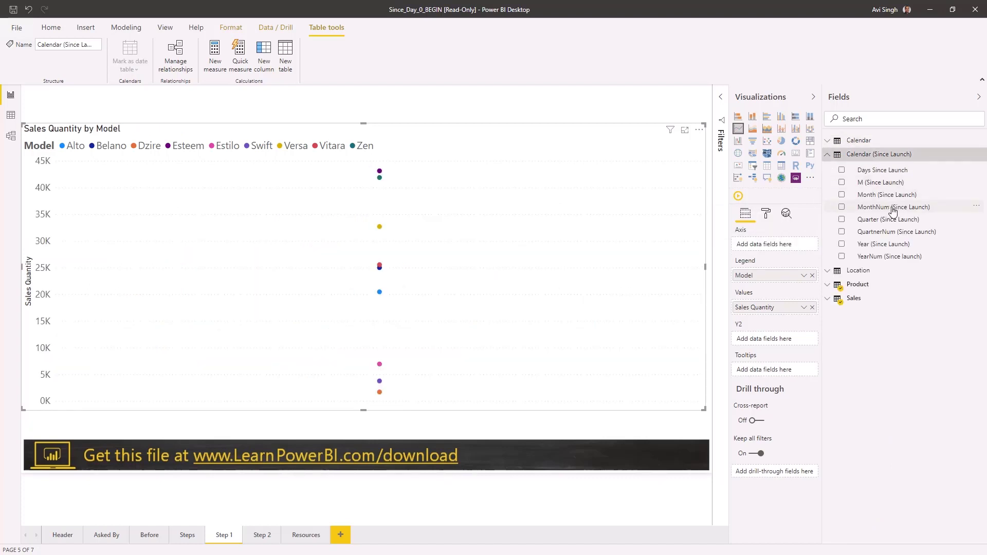
pyautogui.moveTo(855, 209); pyautogui.dragTo(799, 248)
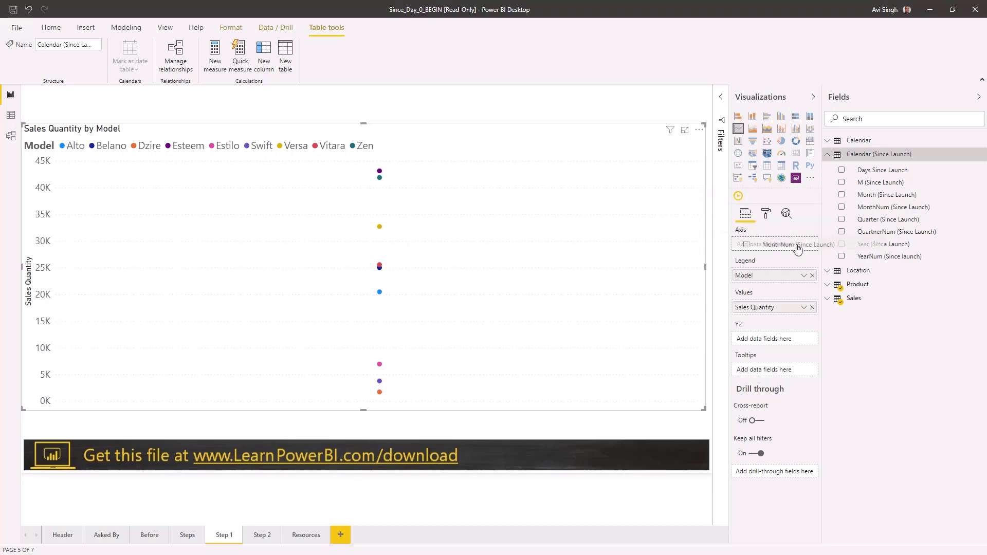
pyautogui.moveTo(799, 249); pyautogui.dragTo(799, 245)
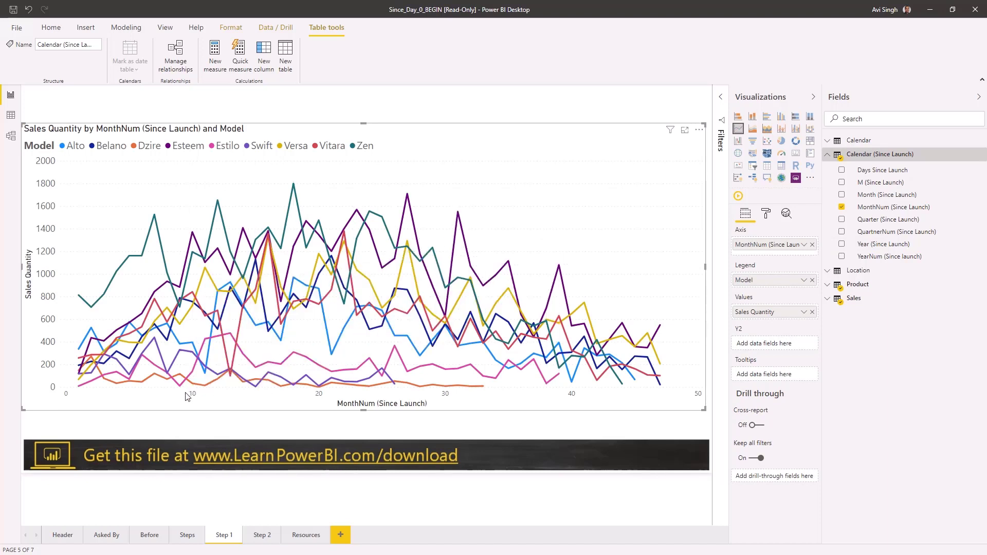
pyautogui.click(149, 535)
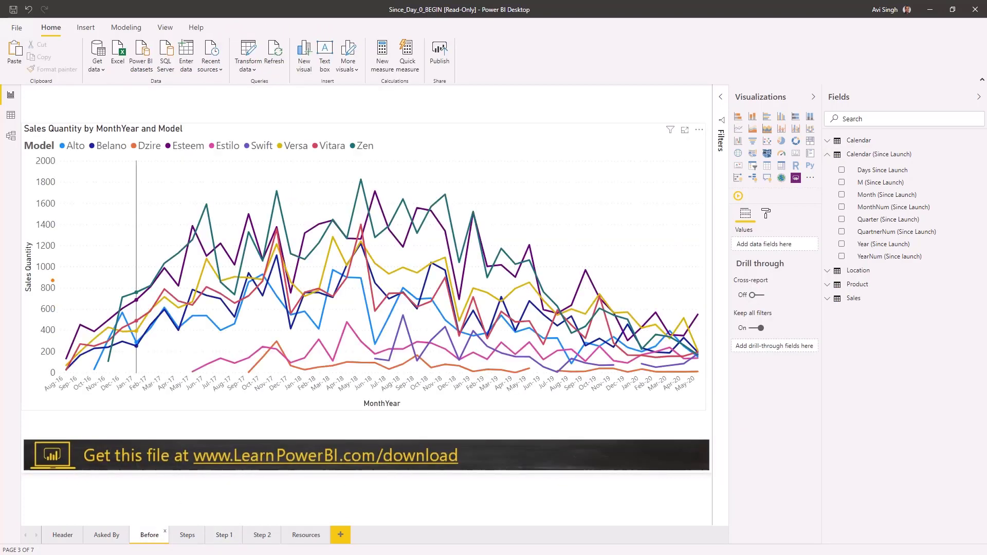
pyautogui.moveTo(53, 280); pyautogui.dragTo(60, 385)
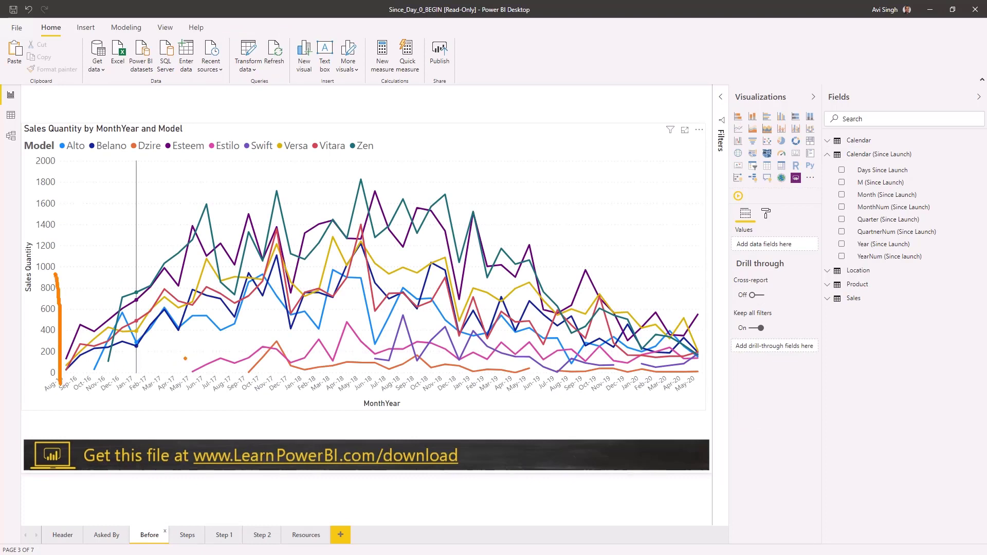
pyautogui.moveTo(185, 359); pyautogui.dragTo(265, 356)
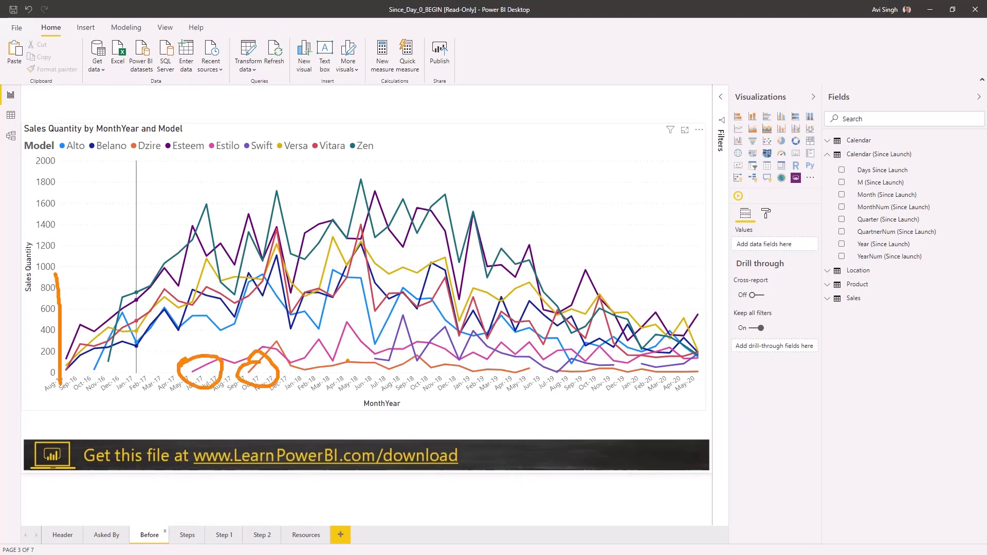
pyautogui.moveTo(378, 342); pyautogui.dragTo(358, 359)
pyautogui.moveTo(206, 385); pyautogui.dragTo(207, 420)
pyautogui.moveTo(301, 383); pyautogui.dragTo(311, 410)
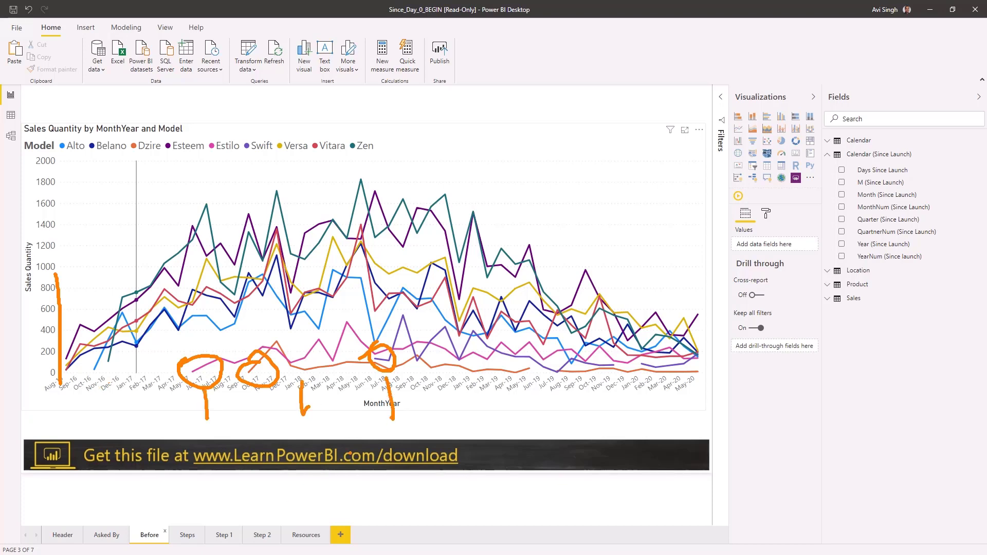
pyautogui.press('Escape')
pyautogui.click(224, 536)
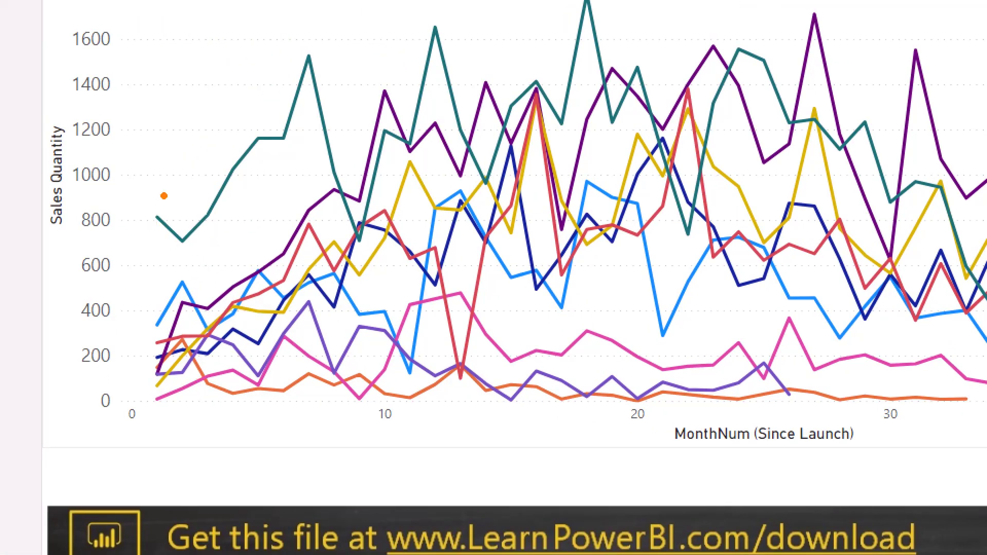
pyautogui.moveTo(162, 194); pyautogui.dragTo(170, 203)
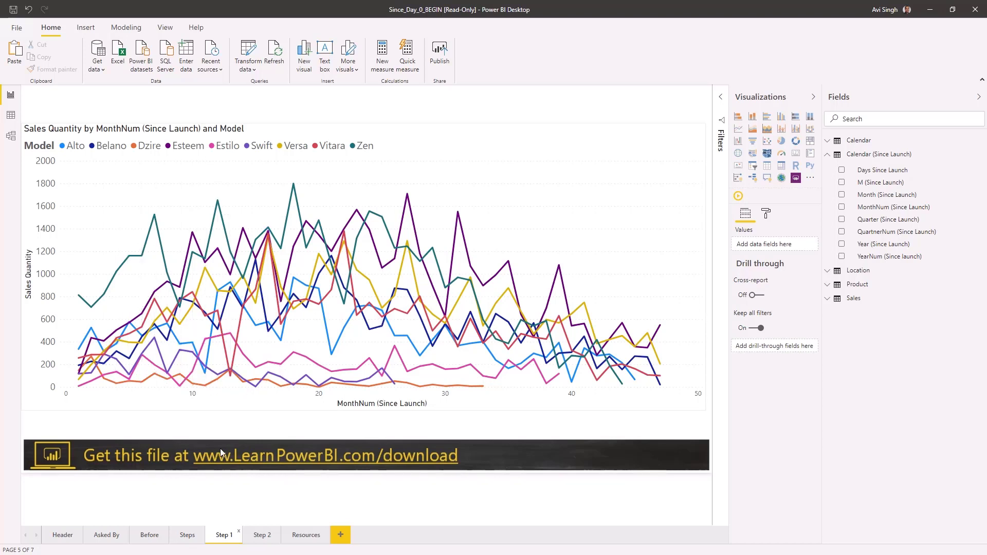
# Bold line C, 'Add New Measure', on the Steps page, then return to Step 1.
pyautogui.click(189, 538)
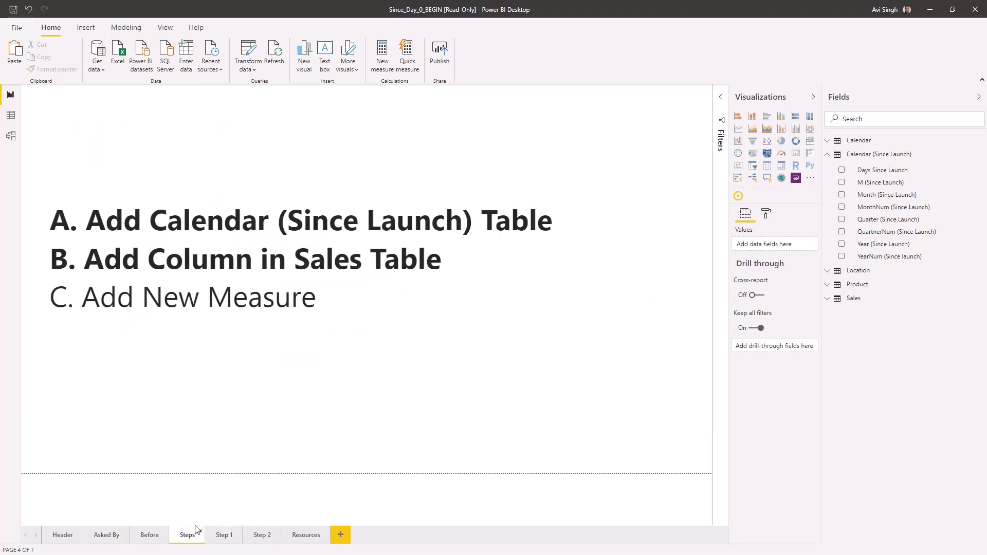
pyautogui.click(248, 297)
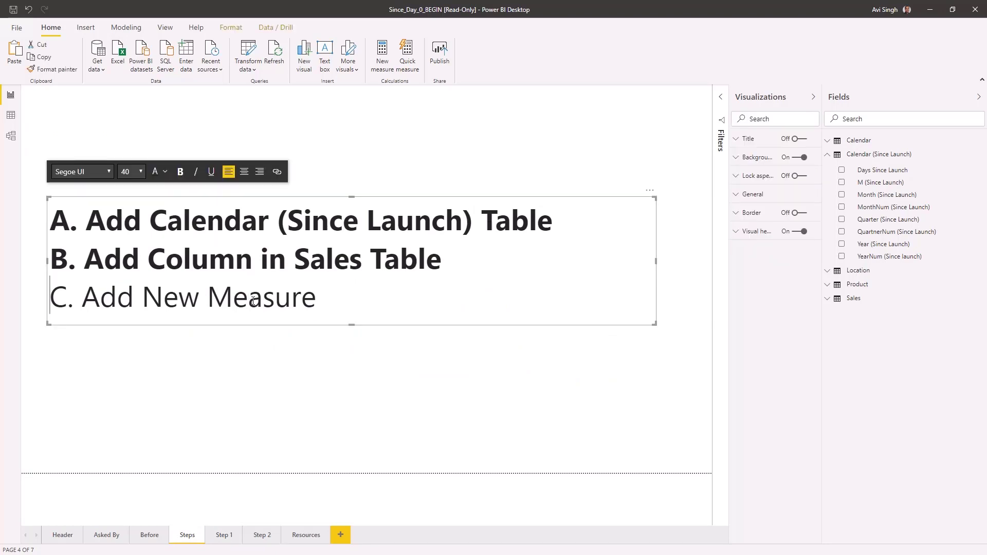
pyautogui.tripleClick(253, 298)
pyautogui.hotkey('ctrl', 'b')
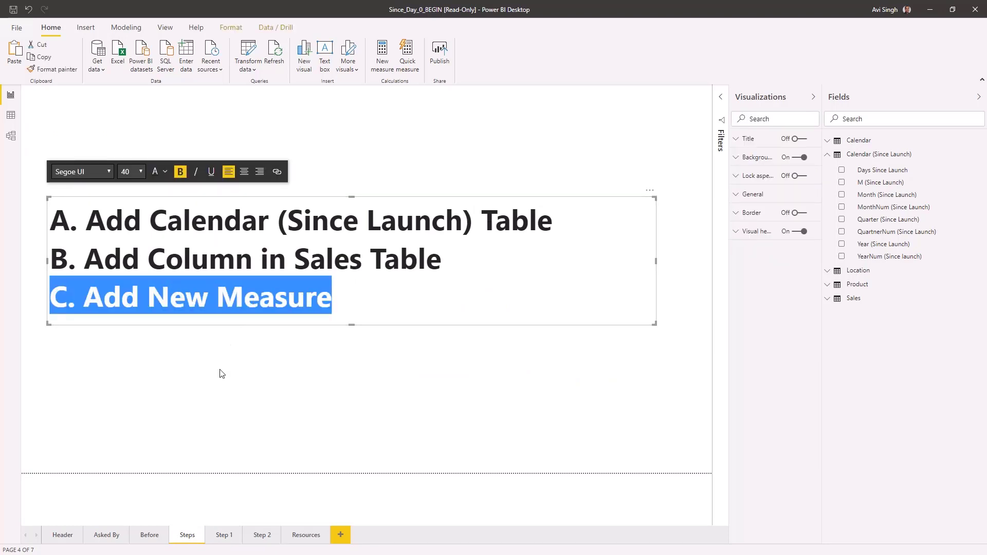
pyautogui.click(221, 370)
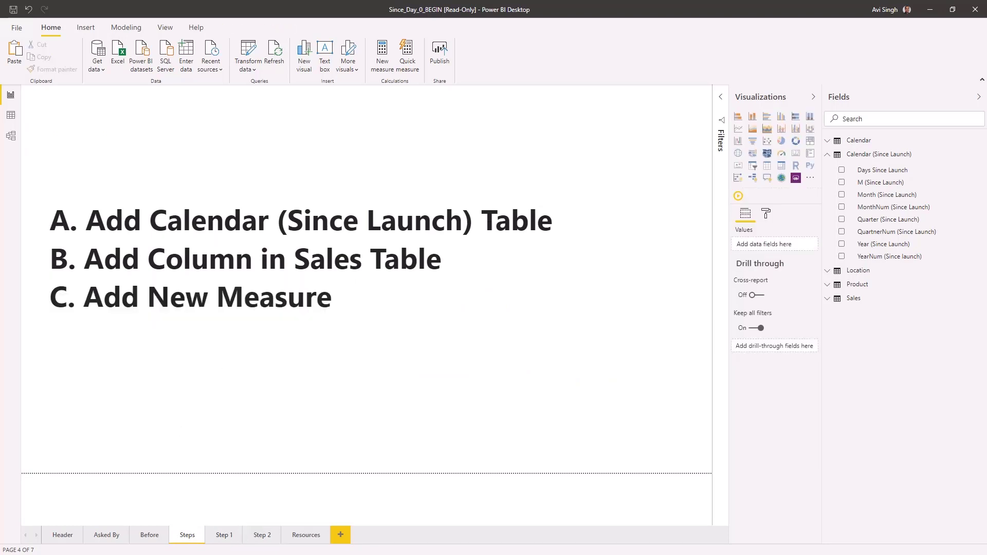
pyautogui.click(276, 534)
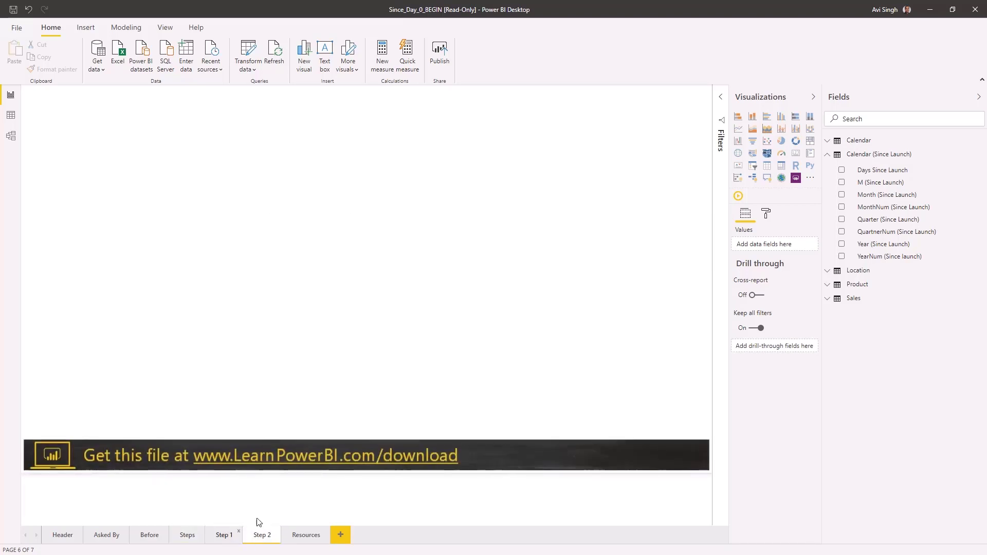
pyautogui.click(224, 535)
# Draft a Sales measure 'Cumulative Sales Quantity' using CALCULATE/FILTER/ALL over Days Since Launch.
pyautogui.click(854, 298)
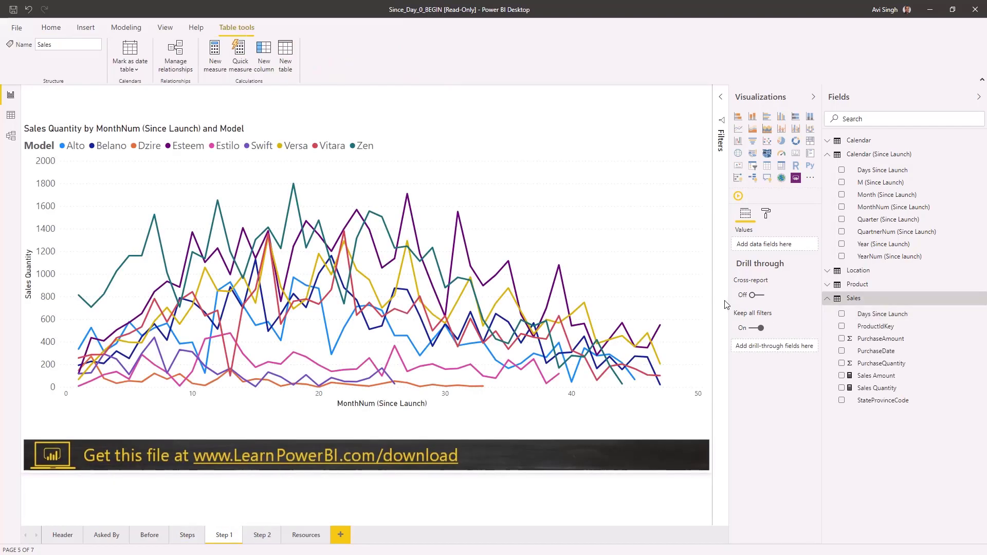
pyautogui.click(126, 27)
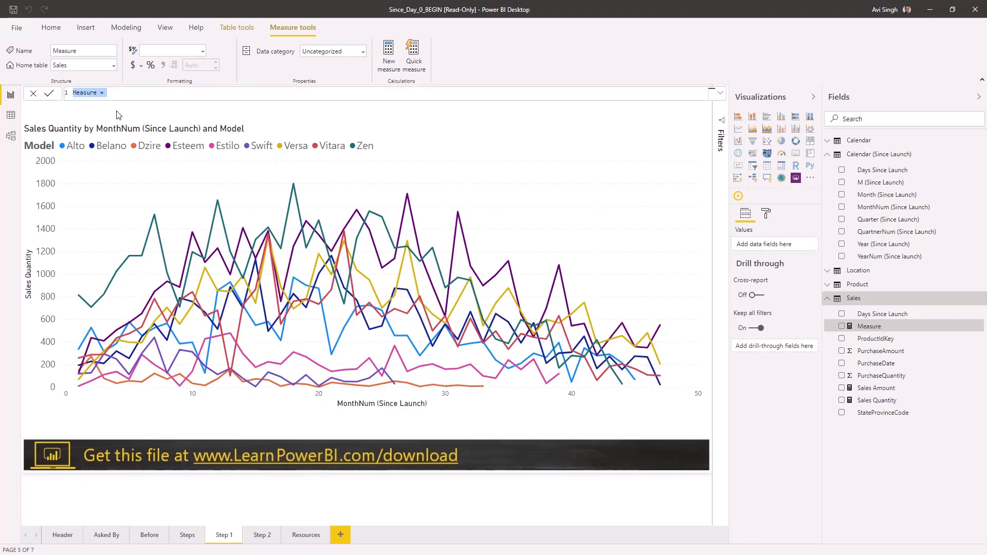
pyautogui.write("Cumulative Sales Quantity = CALCULATE([Sales Quantity]     , FILTER (ALL('Calendar (Since Launch)')         , 'Calendar (Since Launch)'[Days Since Launch] <= MAX('Calendar (Since Launch)'[Days Since Launch])     ) )")
pyautogui.click(720, 93)
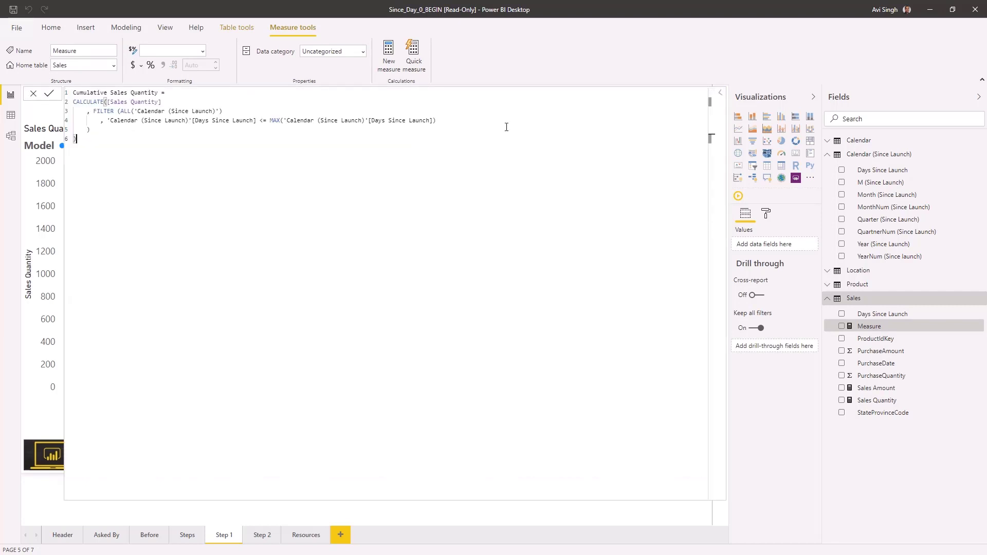
pyautogui.keyDown('ctrl'); pyautogui.scroll(1, 151, 148); pyautogui.keyUp('ctrl')
pyautogui.keyDown('ctrl'); pyautogui.scroll(1, 155, 151); pyautogui.keyUp('ctrl')
pyautogui.keyDown('ctrl'); pyautogui.scroll(1, 158, 154); pyautogui.keyUp('ctrl')
pyautogui.keyDown('ctrl'); pyautogui.scroll(1, 163, 160); pyautogui.keyUp('ctrl')
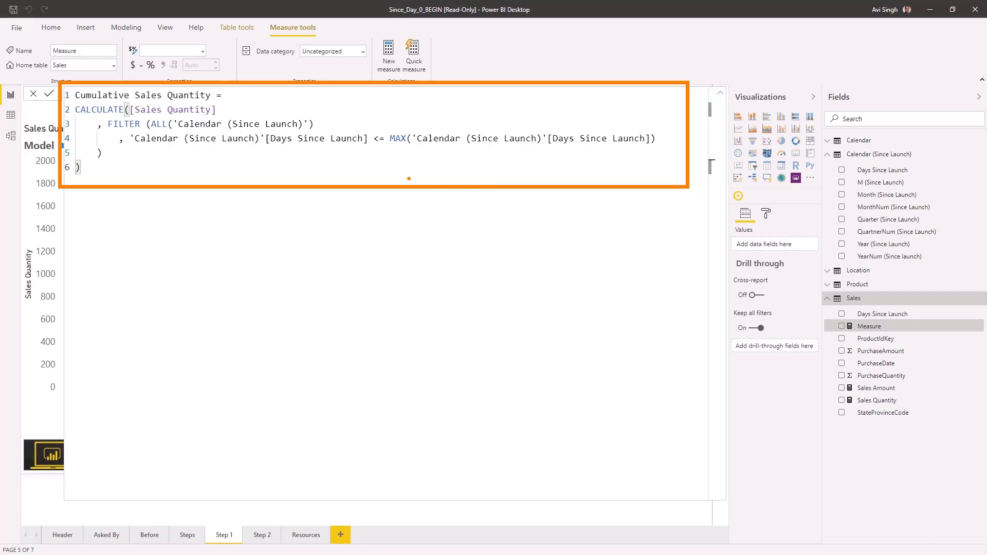
pyautogui.moveTo(408, 168); pyautogui.dragTo(427, 303)
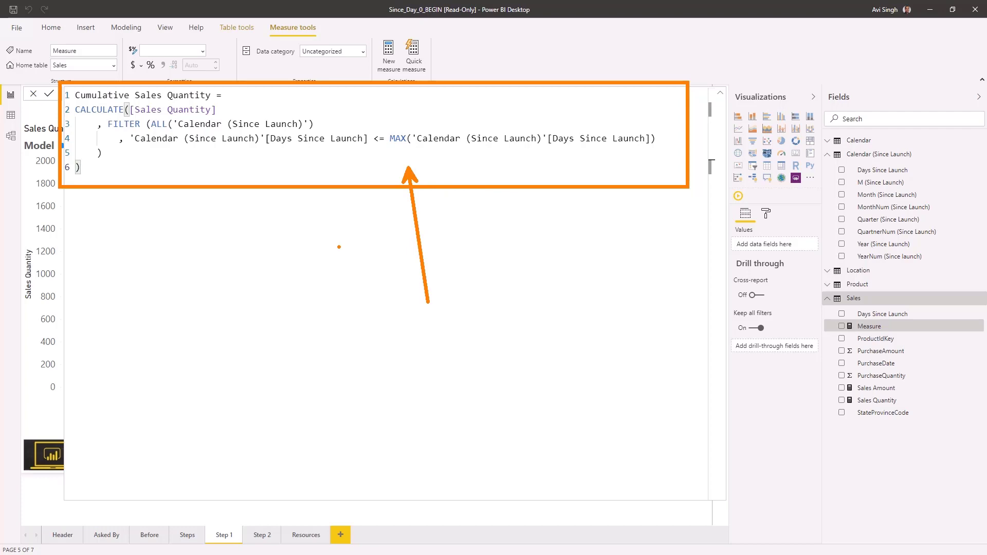
pyautogui.press('Escape')
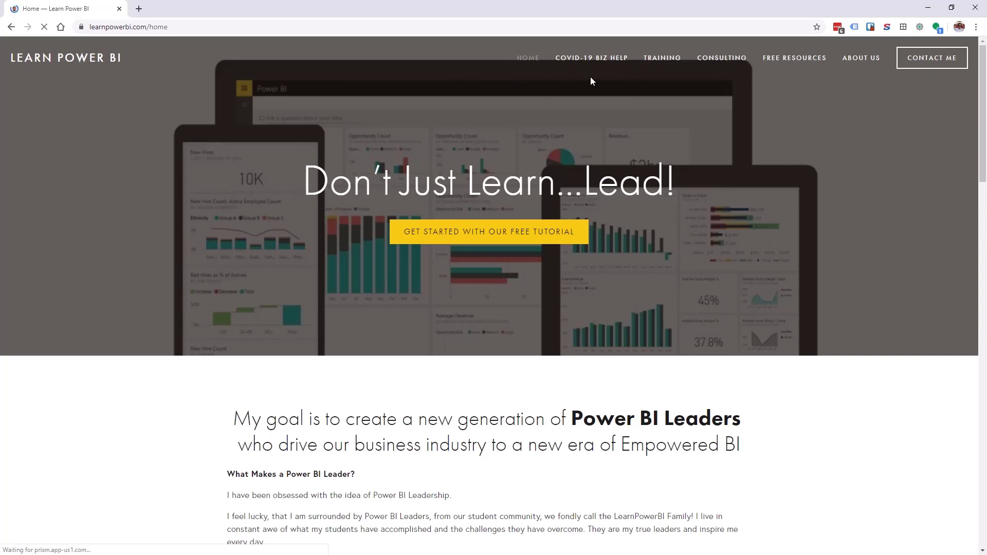
pyautogui.moveTo(661, 59)
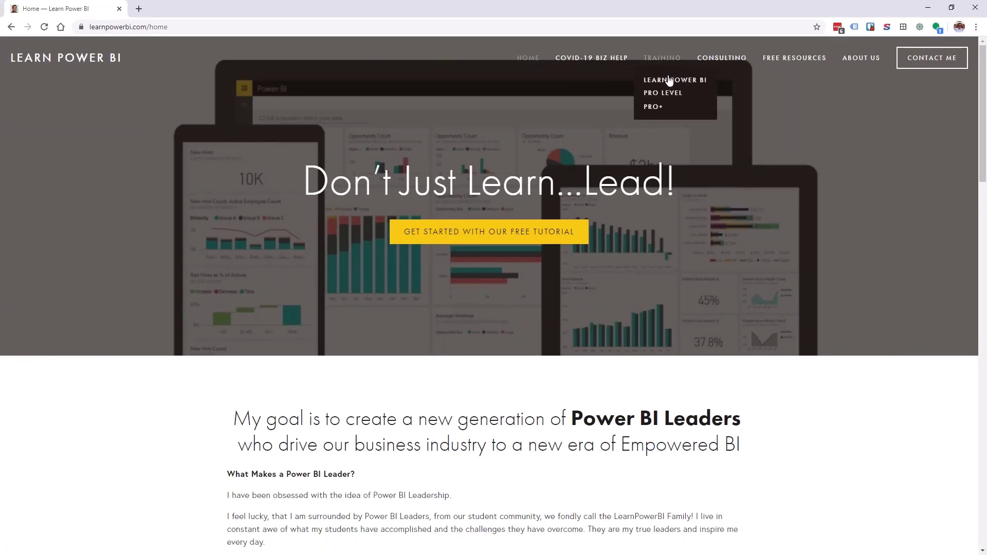
# Go to the Learn Power BI flagship training program page on learnpowerbi.com.
pyautogui.click(665, 79)
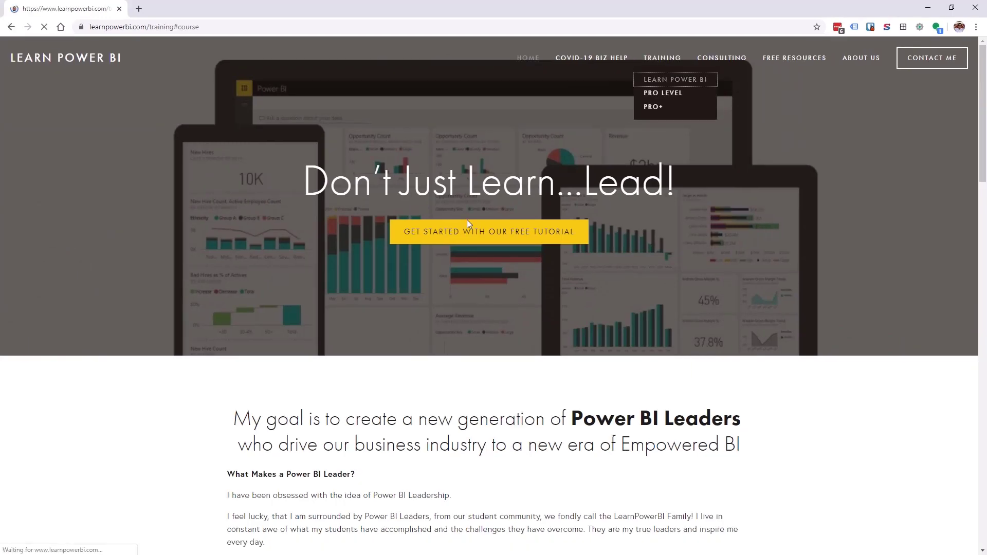
pyautogui.scroll(-1, 502, 351)
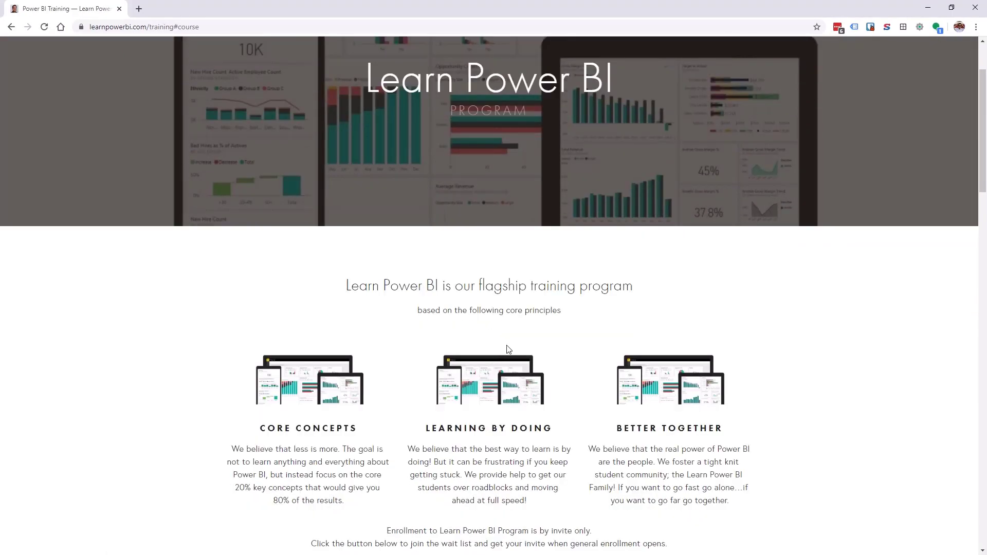
pyautogui.scroll(-1, 498, 332)
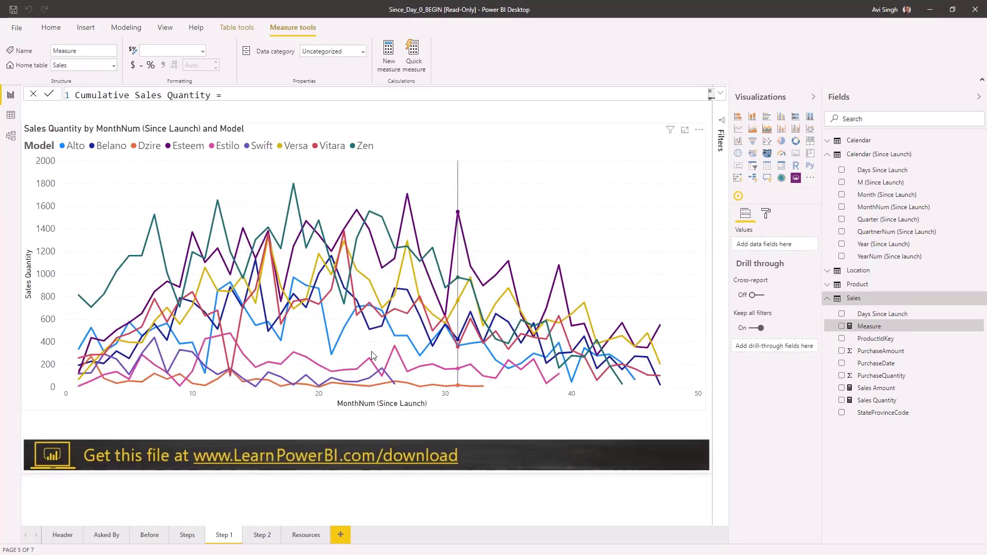
pyautogui.moveTo(476, 156)
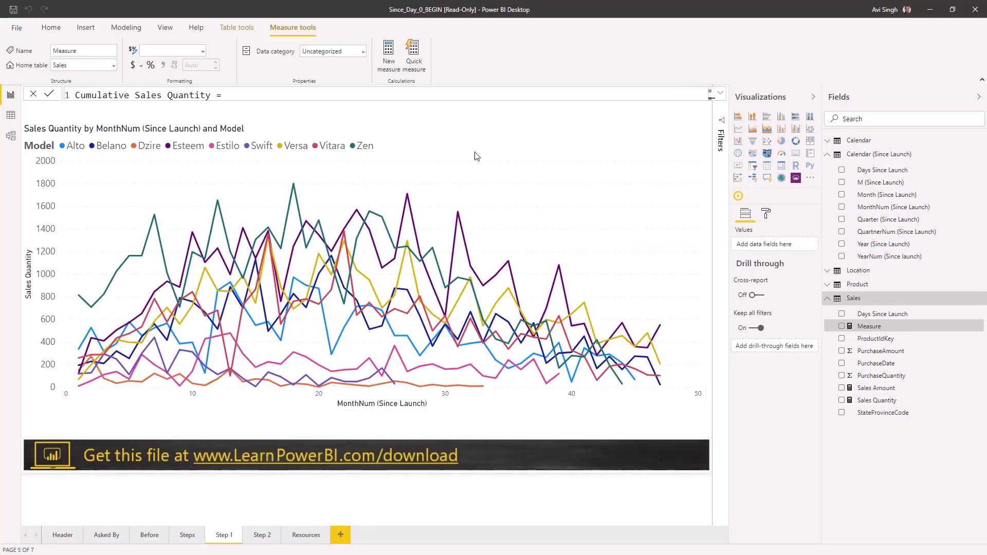
# Commit the measure and replace Sales Quantity with Cumulative Sales Quantity on the Step 2 chart.
pyautogui.press('Return')
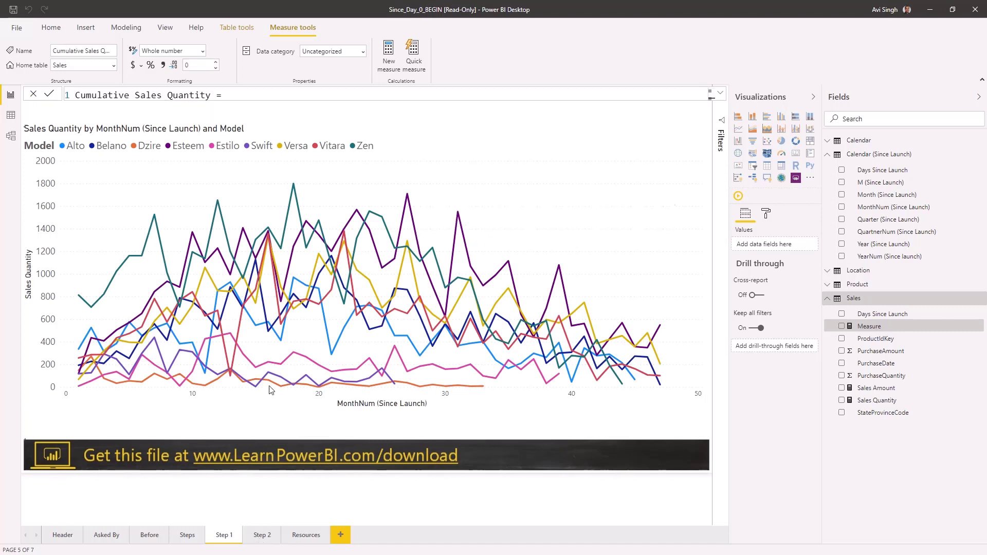
pyautogui.click(262, 535)
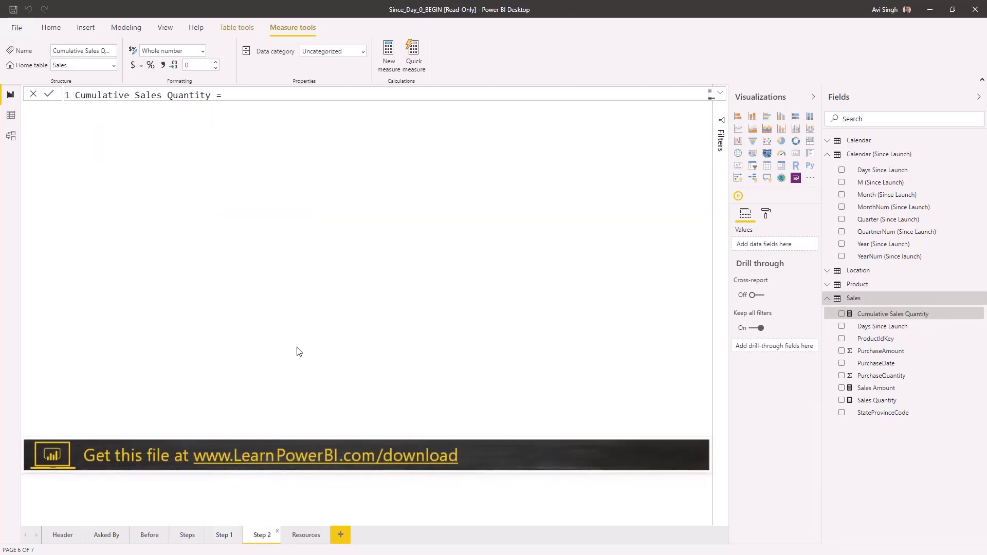
pyautogui.click(347, 294)
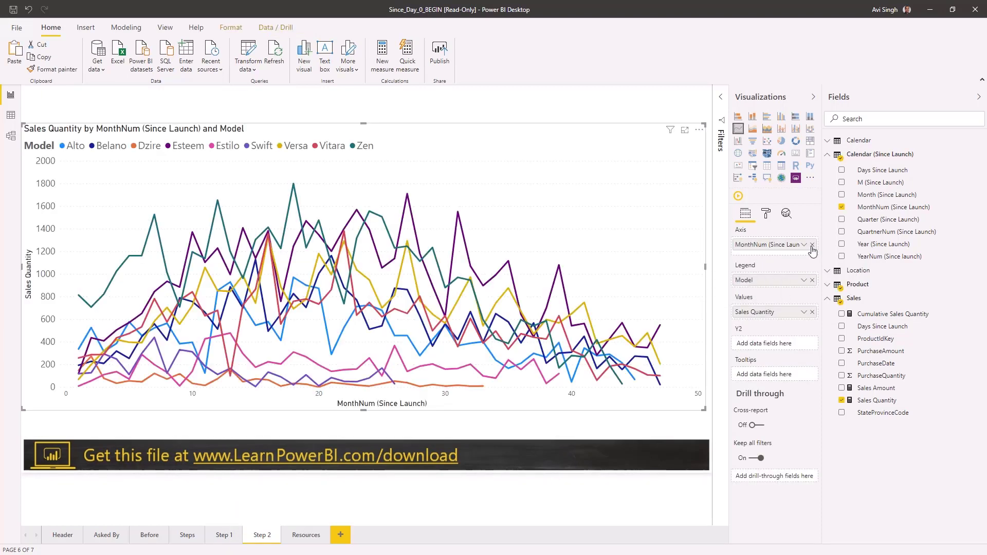
pyautogui.click(811, 312)
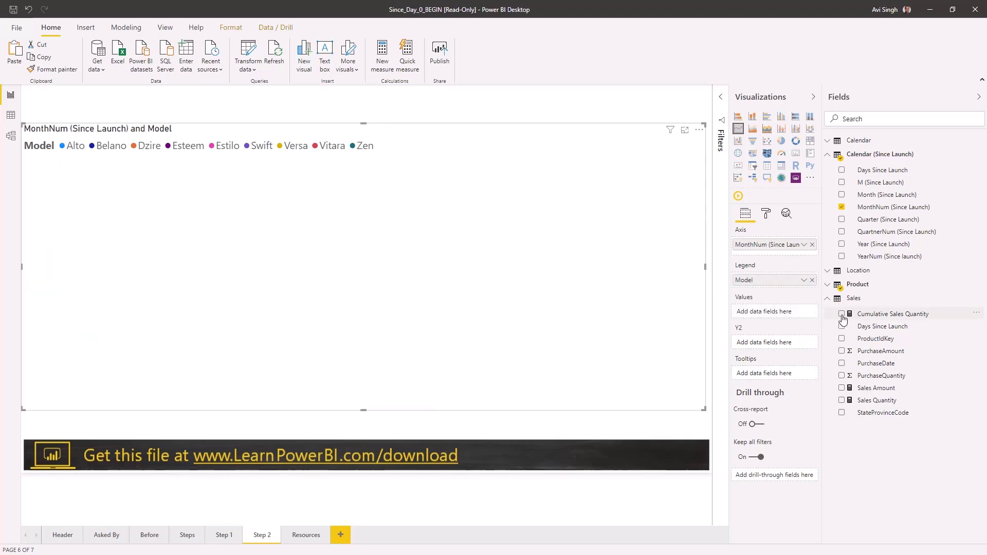
pyautogui.click(842, 314)
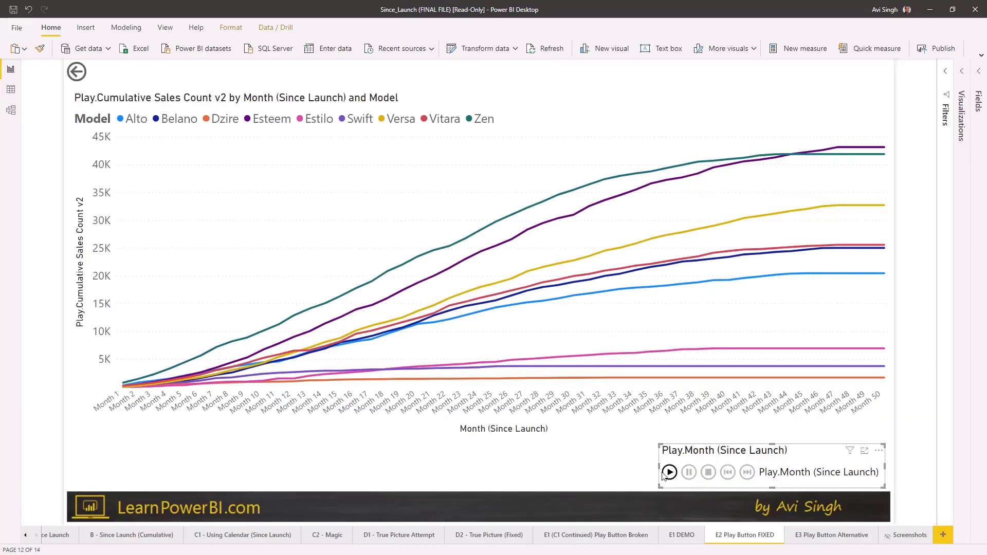
pyautogui.click(668, 473)
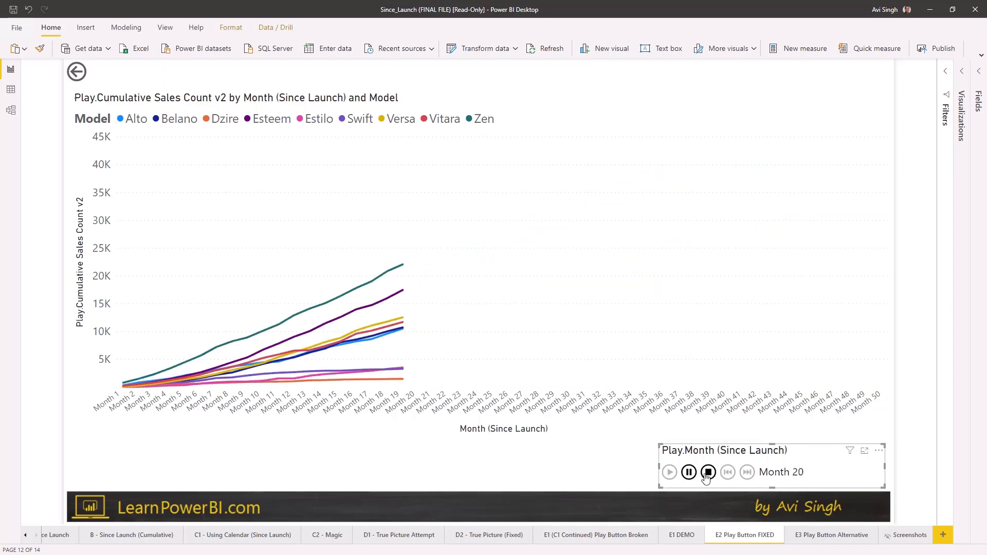
pyautogui.click(707, 473)
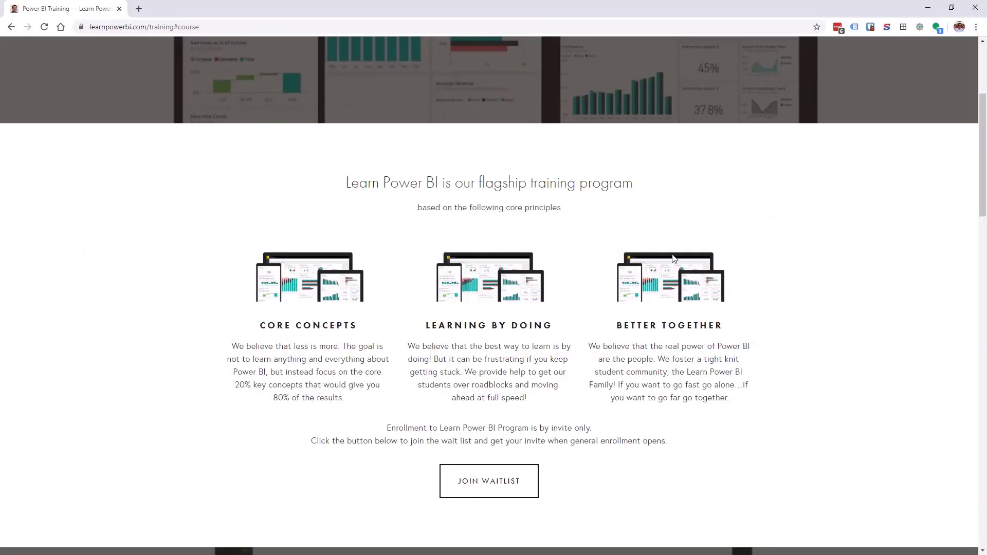
pyautogui.scroll(3, 775, 190)
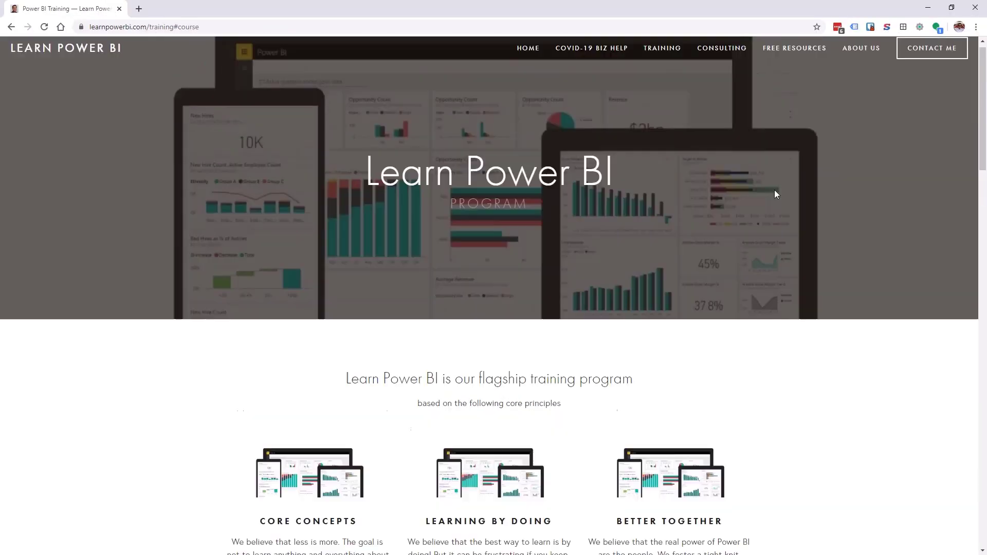
pyautogui.moveTo(661, 58)
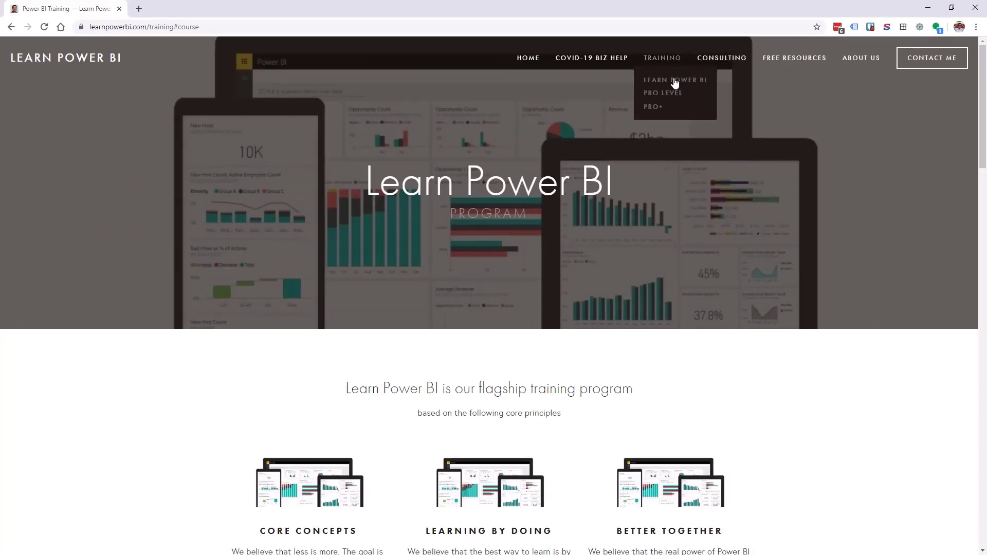
# Choose Pro Level from the Training menu on learnpowerbi.com.
pyautogui.click(671, 92)
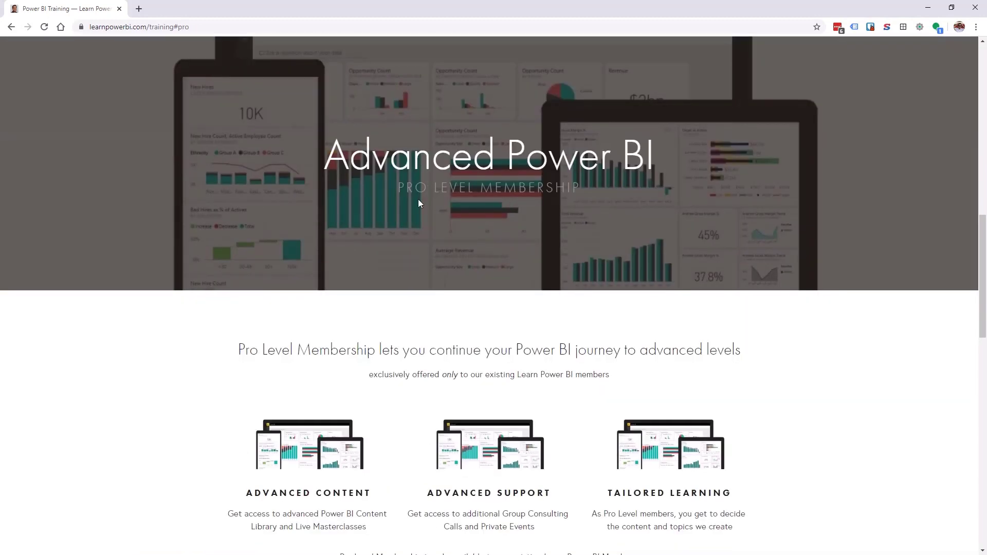